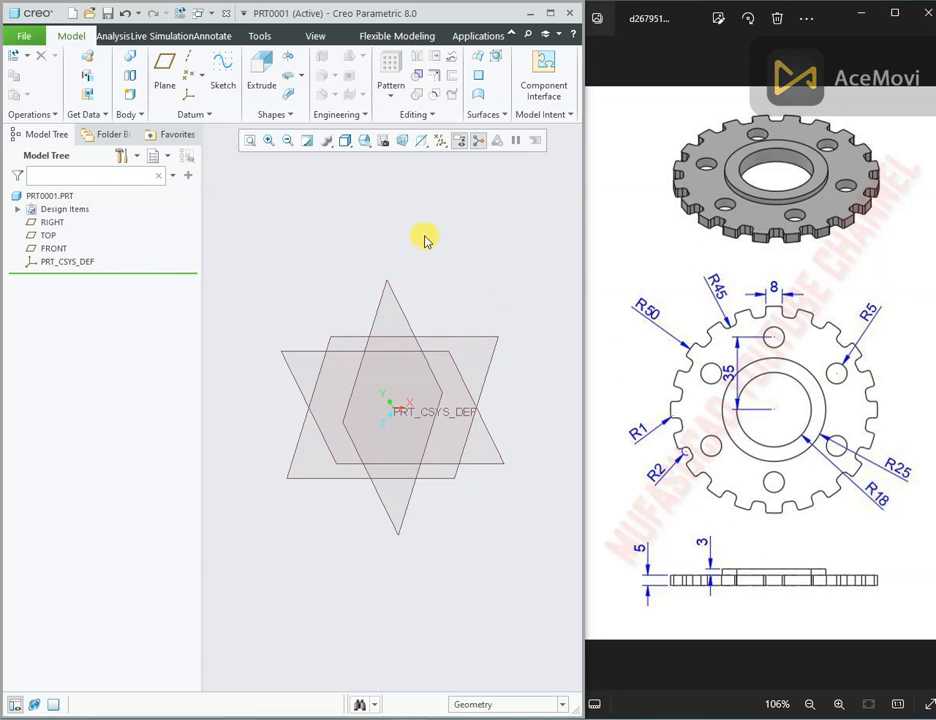
Step: Start an extrusion on the FRONT plane and sketch a circle of radius 50 centred on the origin
left_click(264, 72)
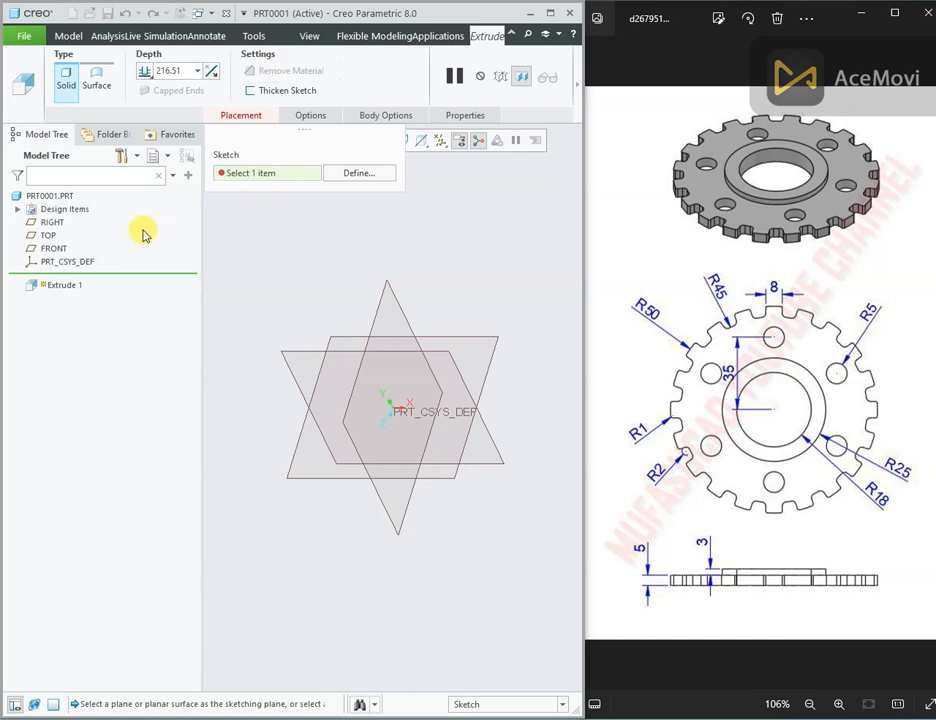
left_click(55, 248)
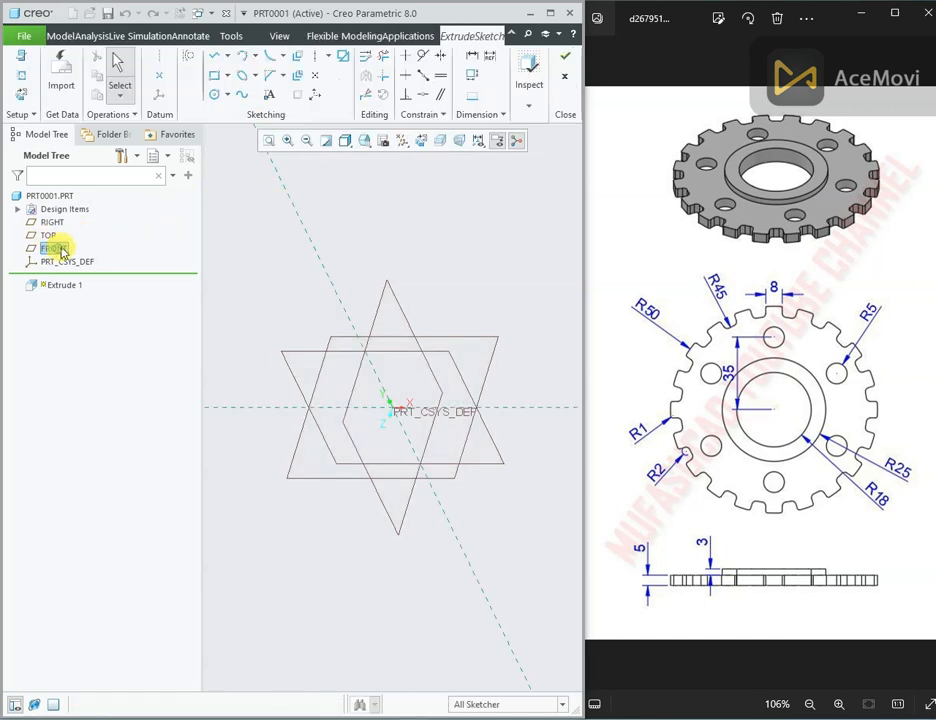
left_click(423, 145)
right_click(337, 205)
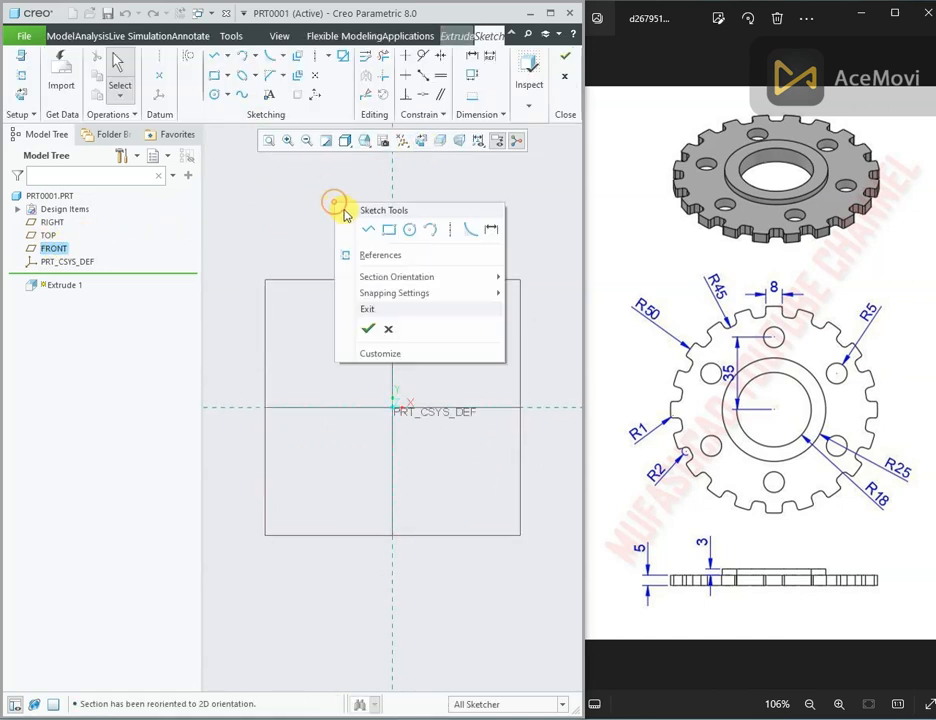
left_click(409, 229)
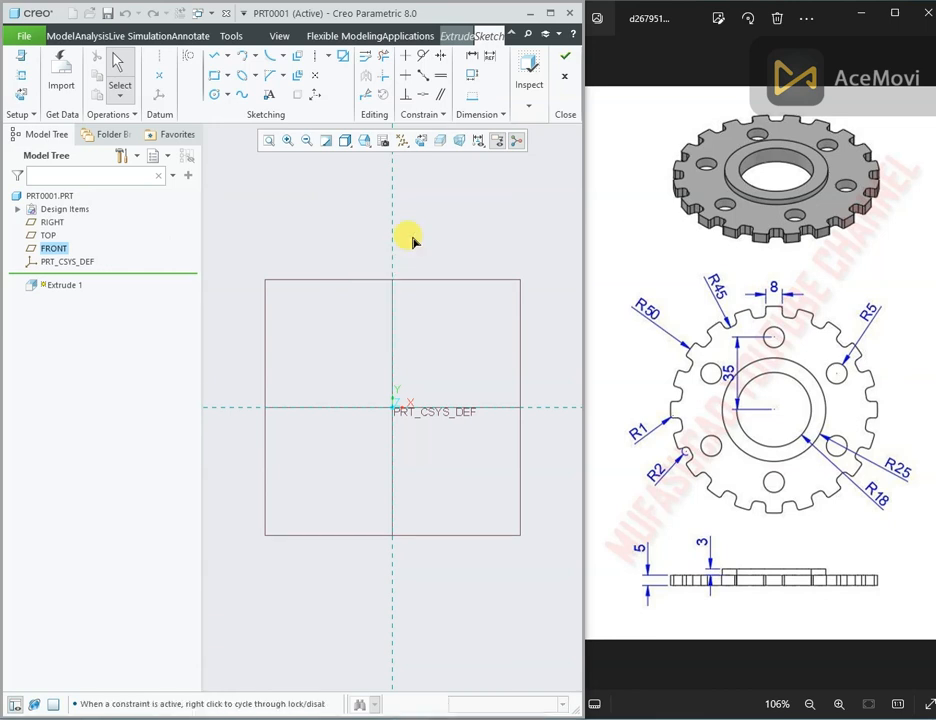
left_click(393, 406)
left_click(410, 325)
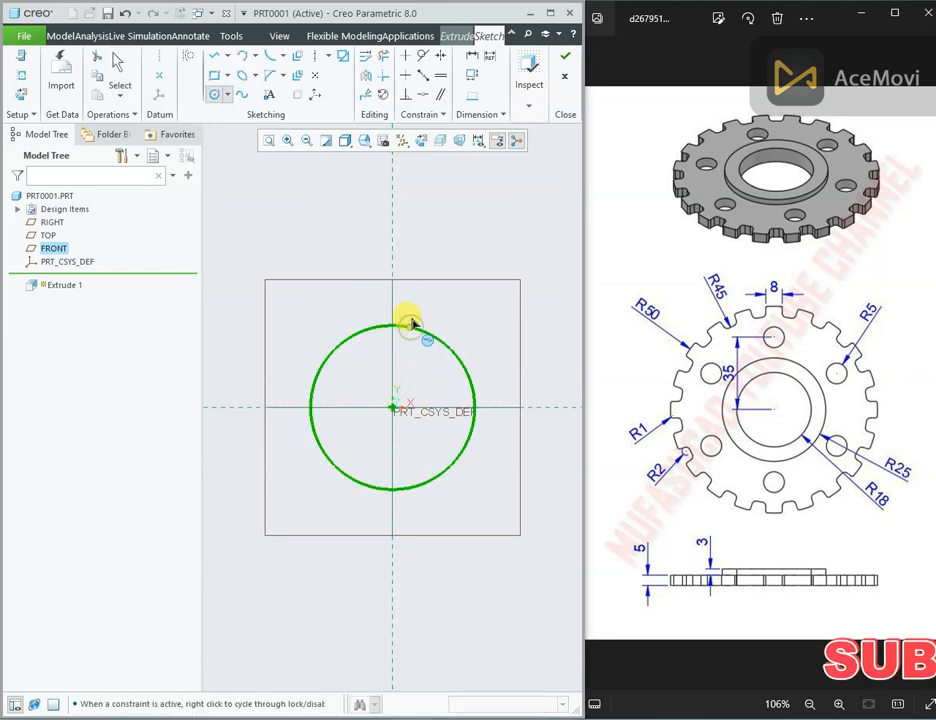
middle_click(329, 300)
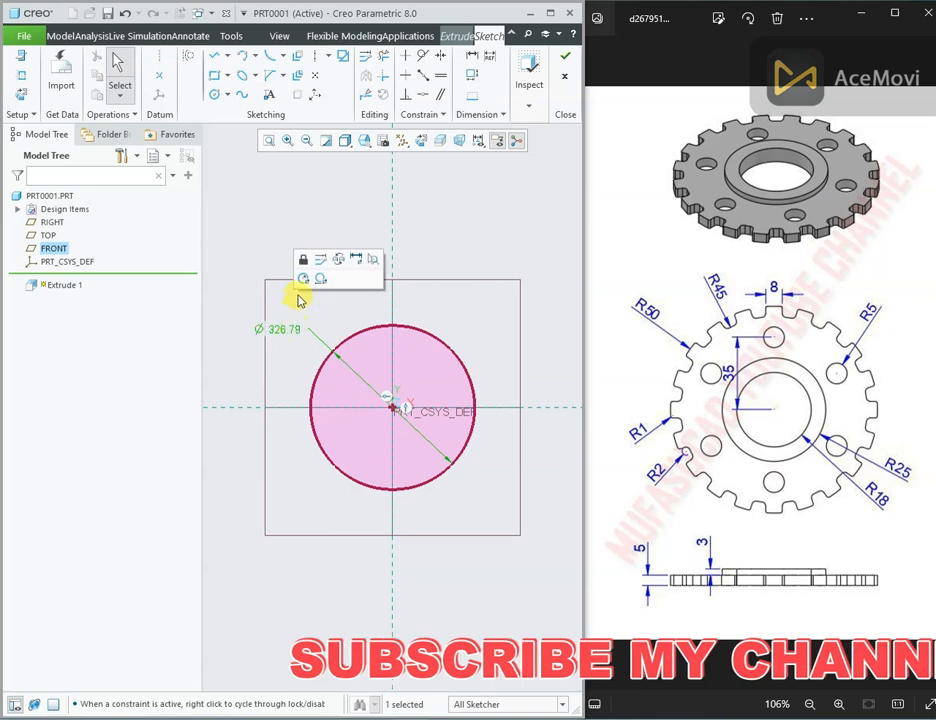
double_click(278, 329)
type("50")
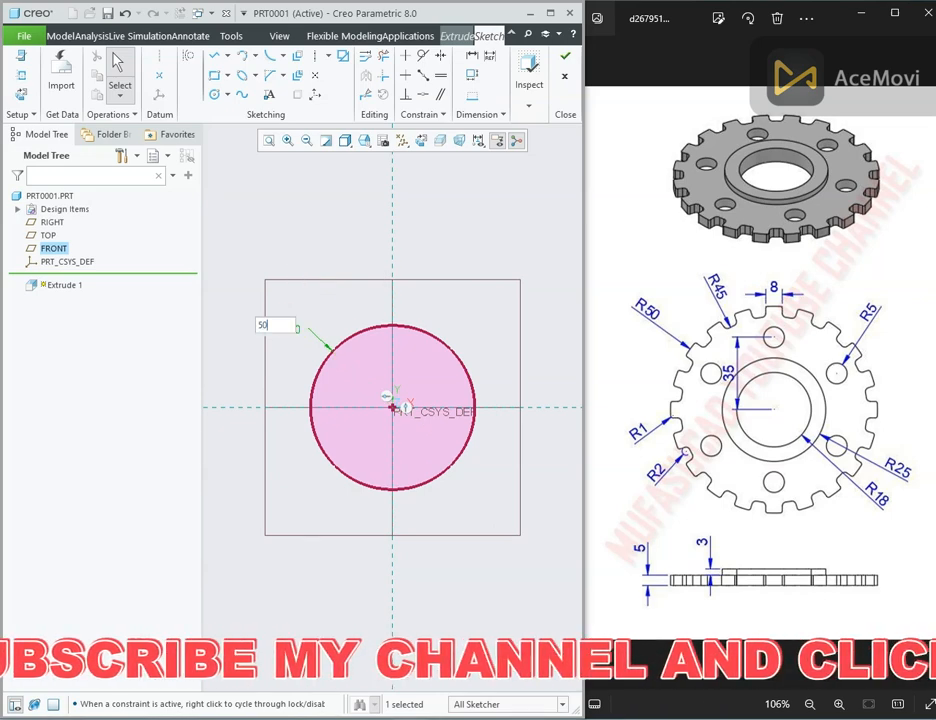
key("Return")
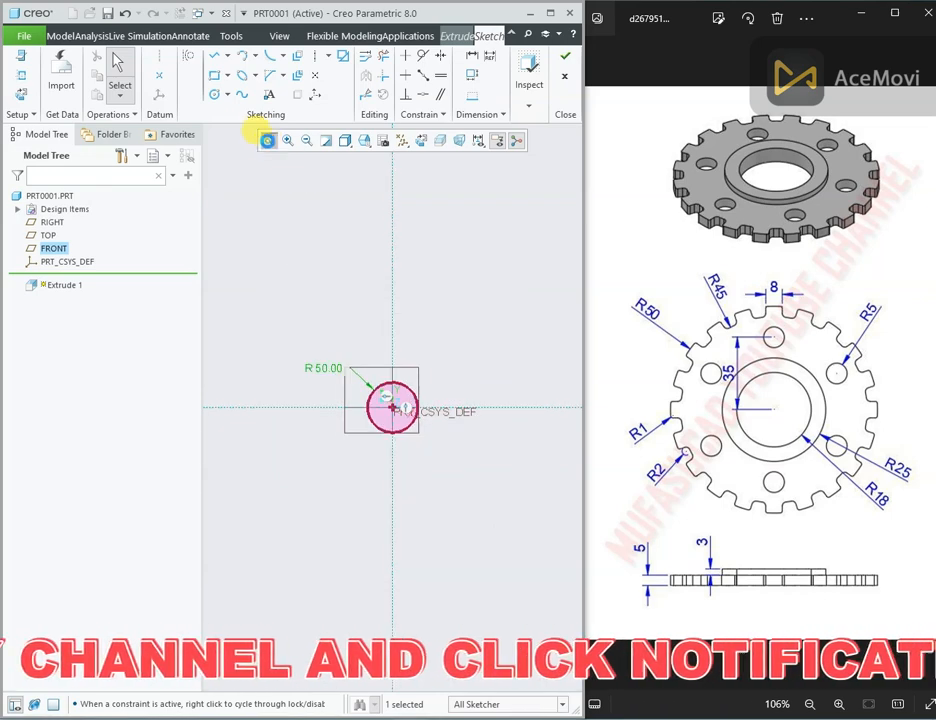
Step: Sketch a second circle of radius 18, concentric with the radius 50 circle
left_click(267, 140)
right_click(388, 262)
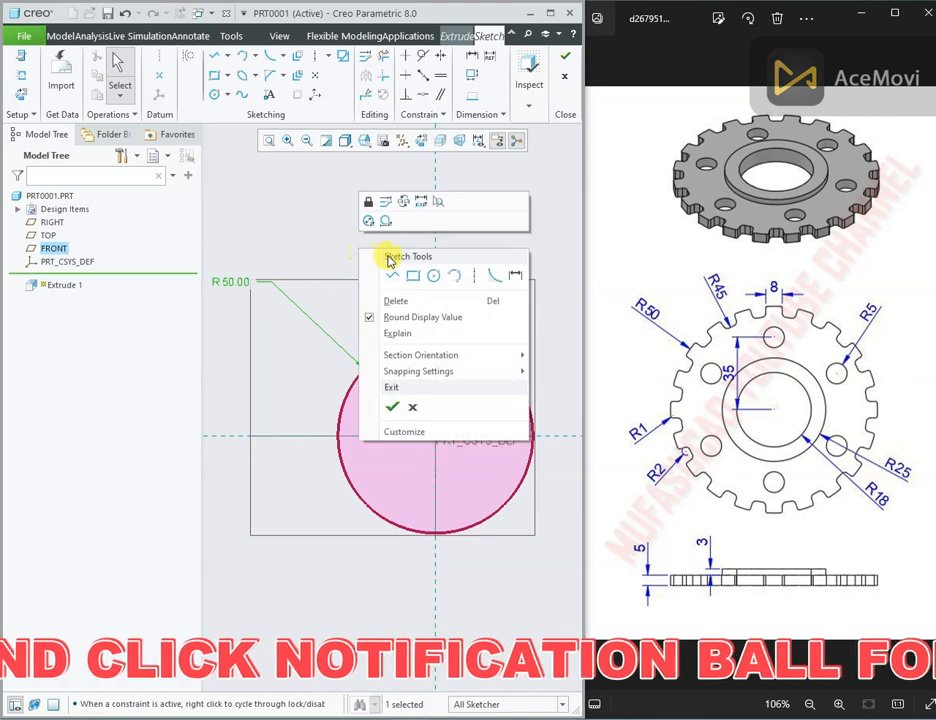
left_click(431, 275)
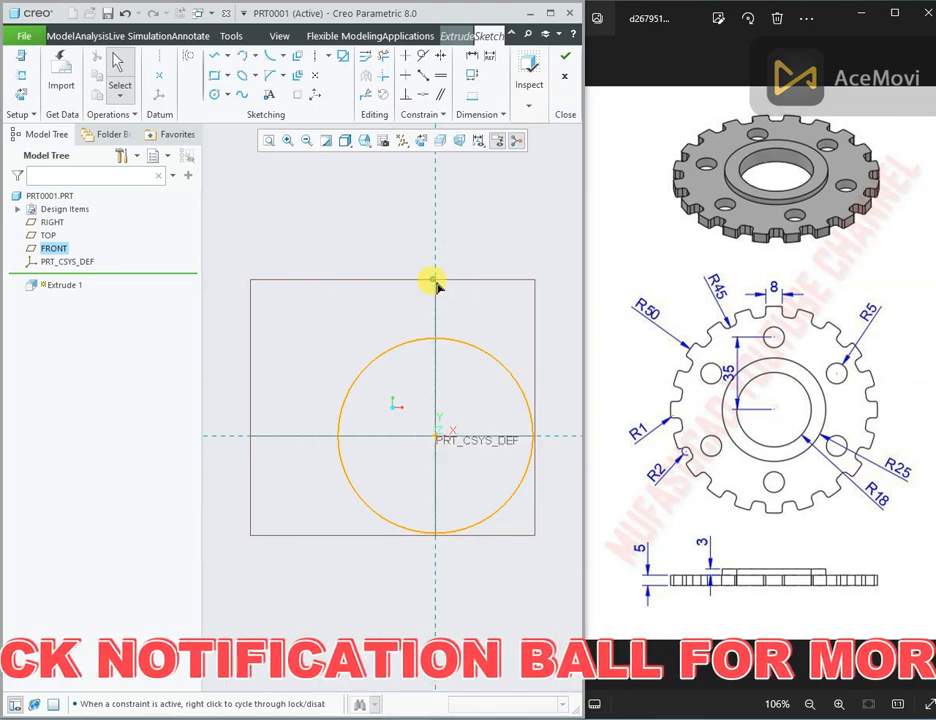
left_click(437, 436)
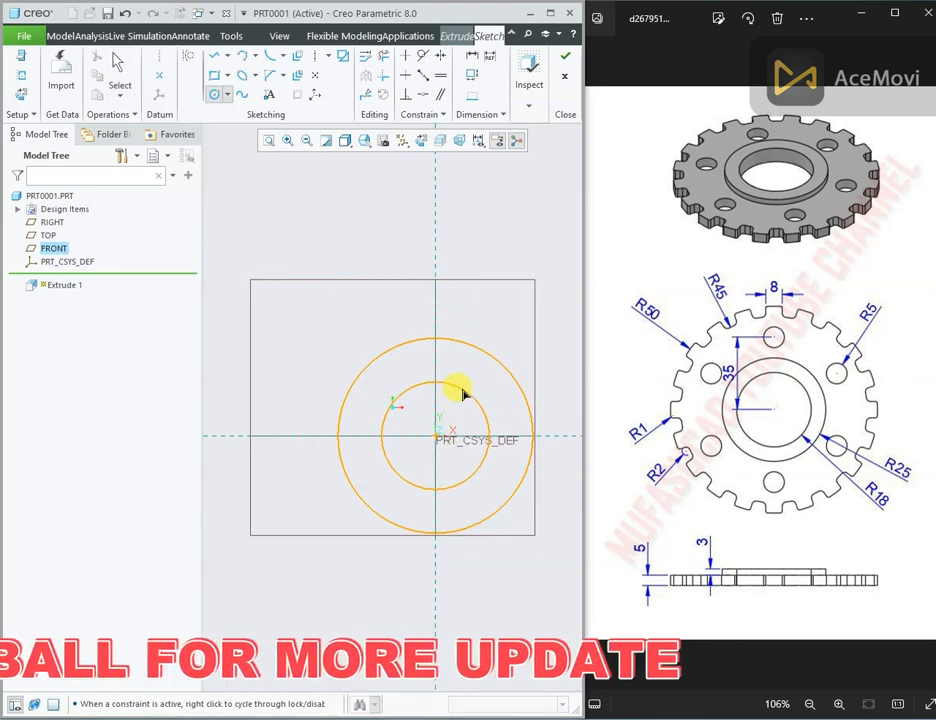
left_click(445, 387)
middle_click(445, 387)
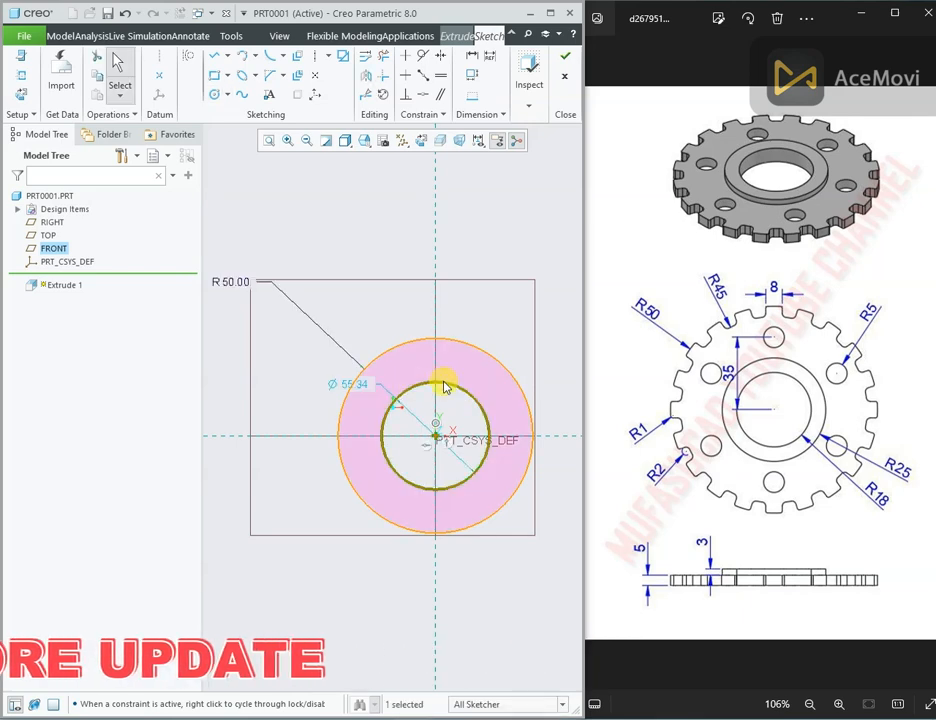
left_click(352, 383)
double_click(352, 383)
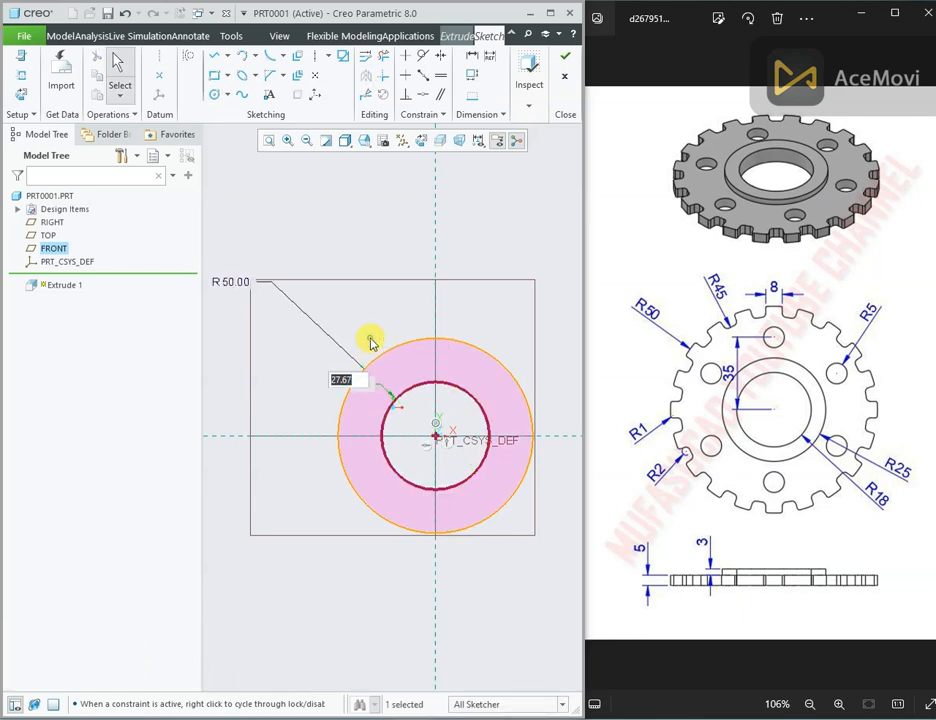
type("18")
key("Return")
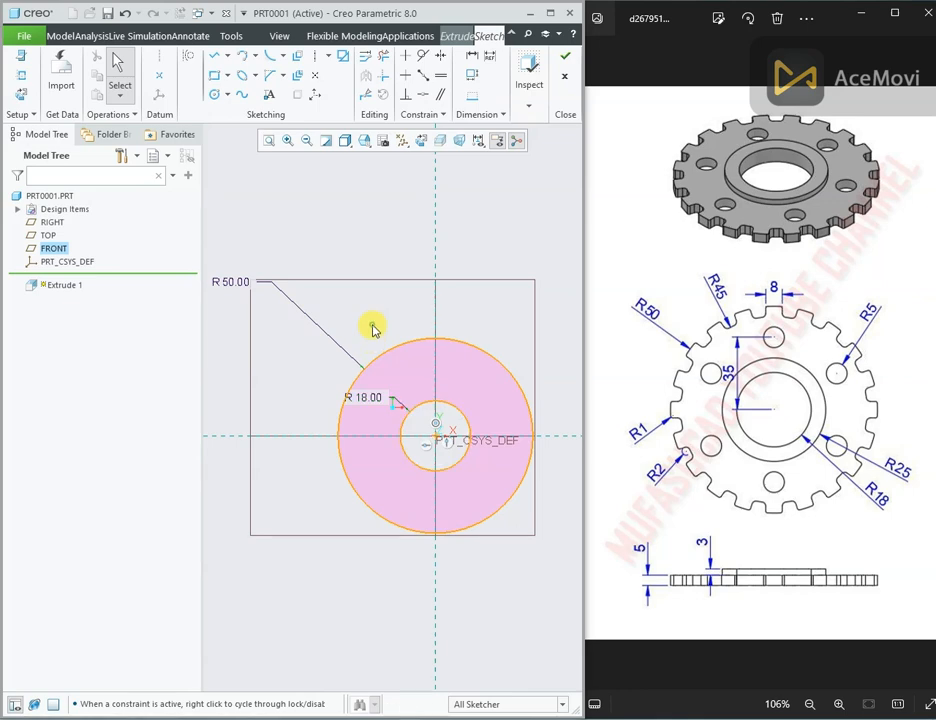
Step: Finish the sketch and extrude the ring profile as a solid with a depth of 5
right_click(486, 203)
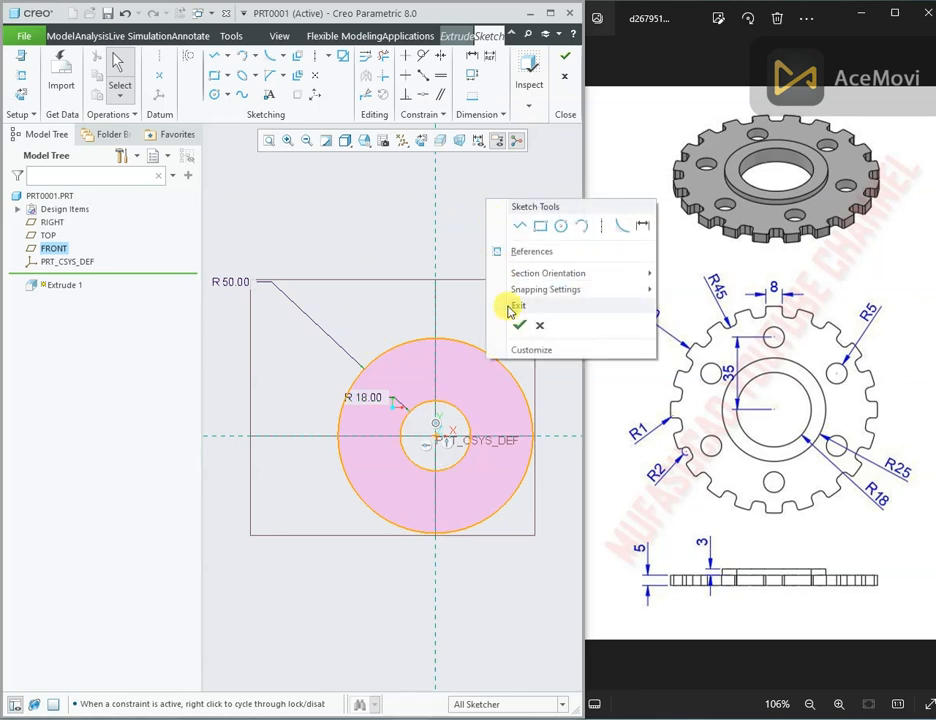
left_click(510, 308)
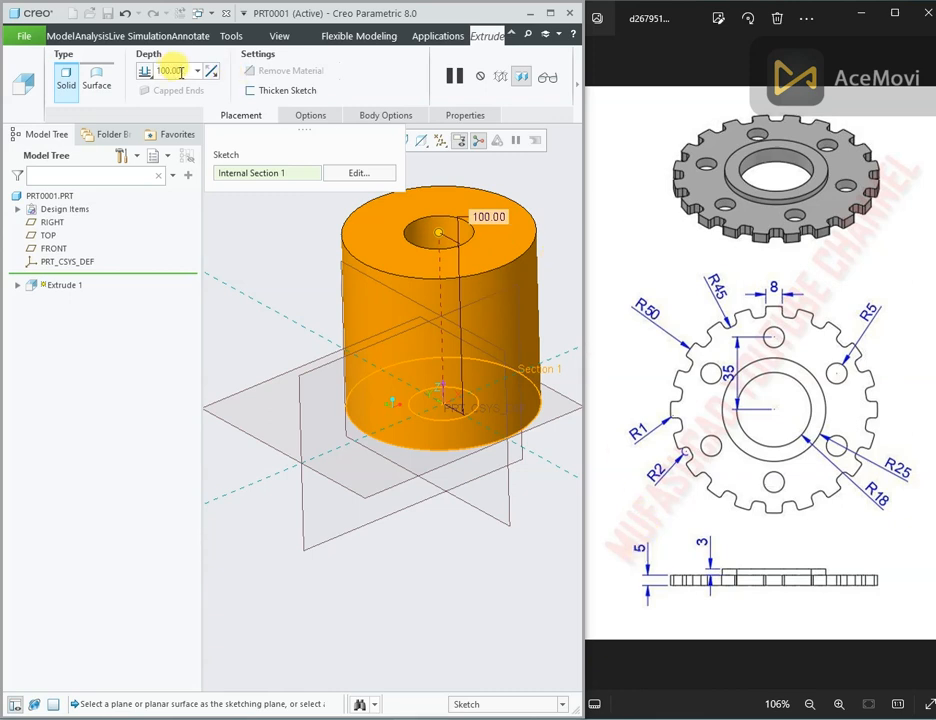
type("5")
key("Return")
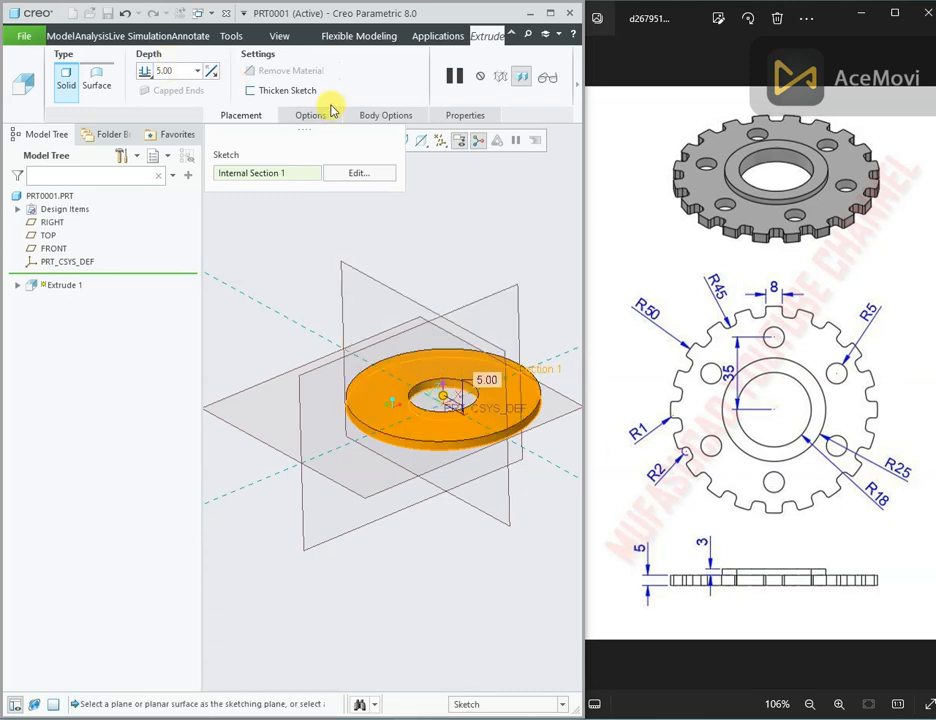
left_click(578, 88)
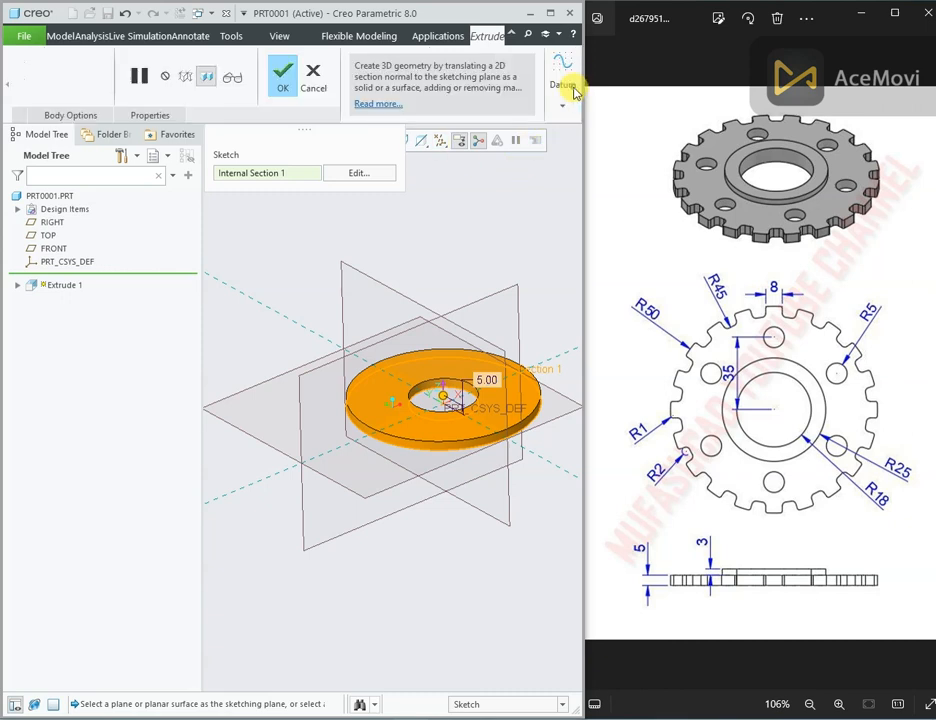
left_click(287, 82)
left_click(433, 245)
Step: Start a new extrude sketch on the ring's upper flat face, viewed square-on
scroll(374, 237, "up", 1)
scroll(483, 330, "down", 2)
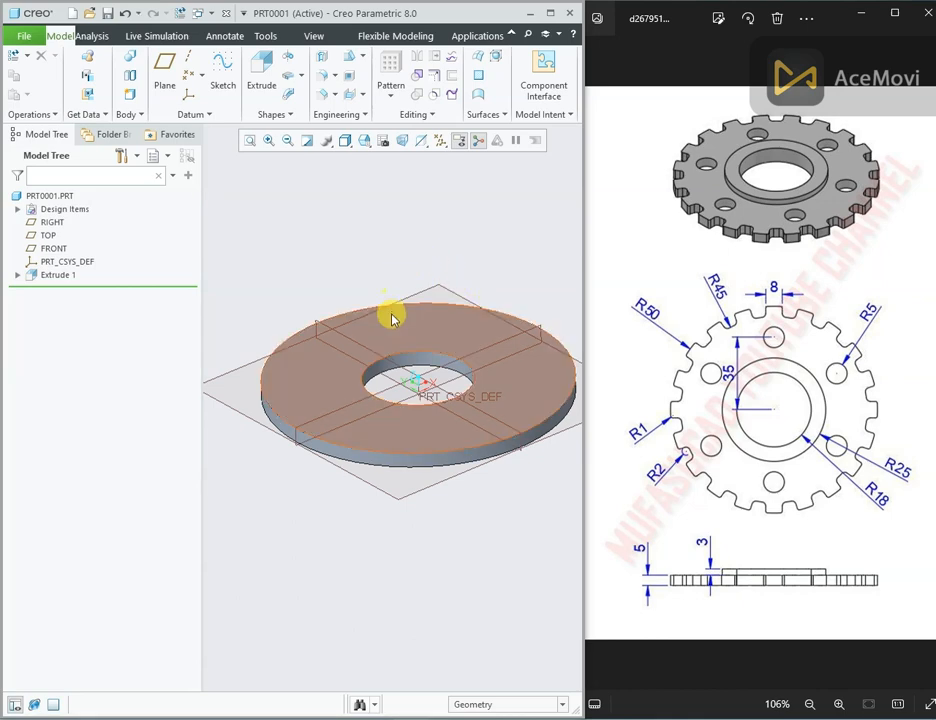
mouse_move(463, 253)
middle_mouse_down()
mouse_move(481, 278)
mouse_move(487, 255)
middle_mouse_up()
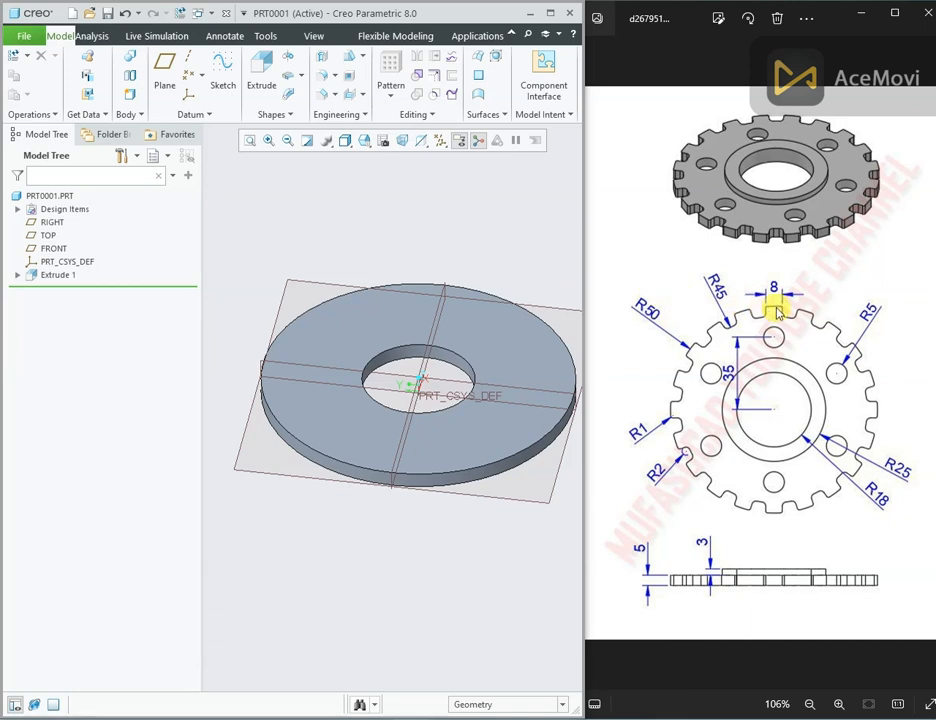
left_click(430, 294)
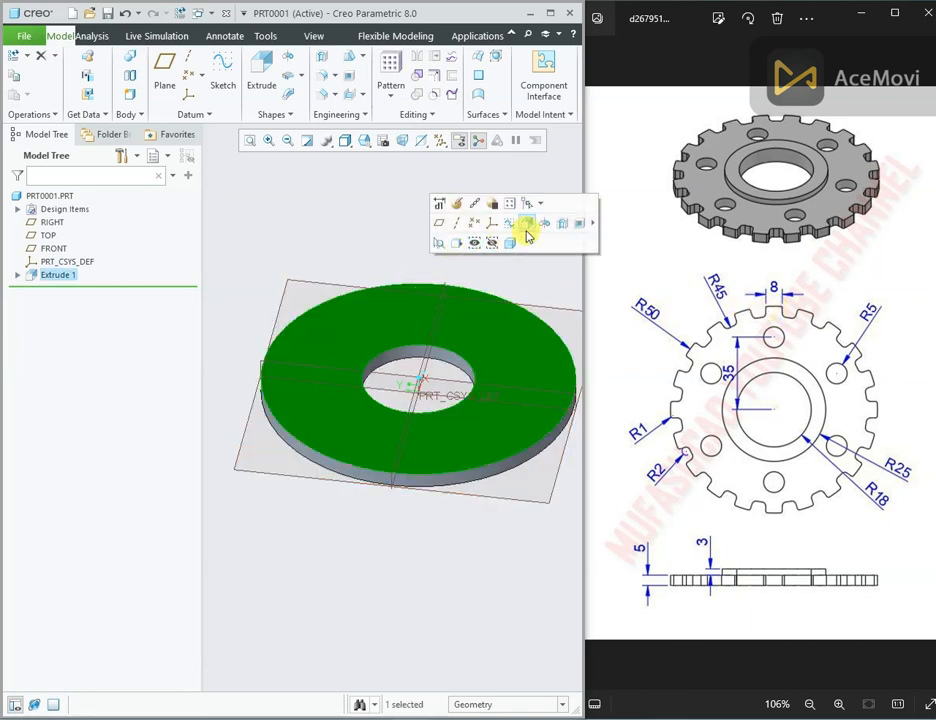
left_click(527, 229)
left_click(419, 140)
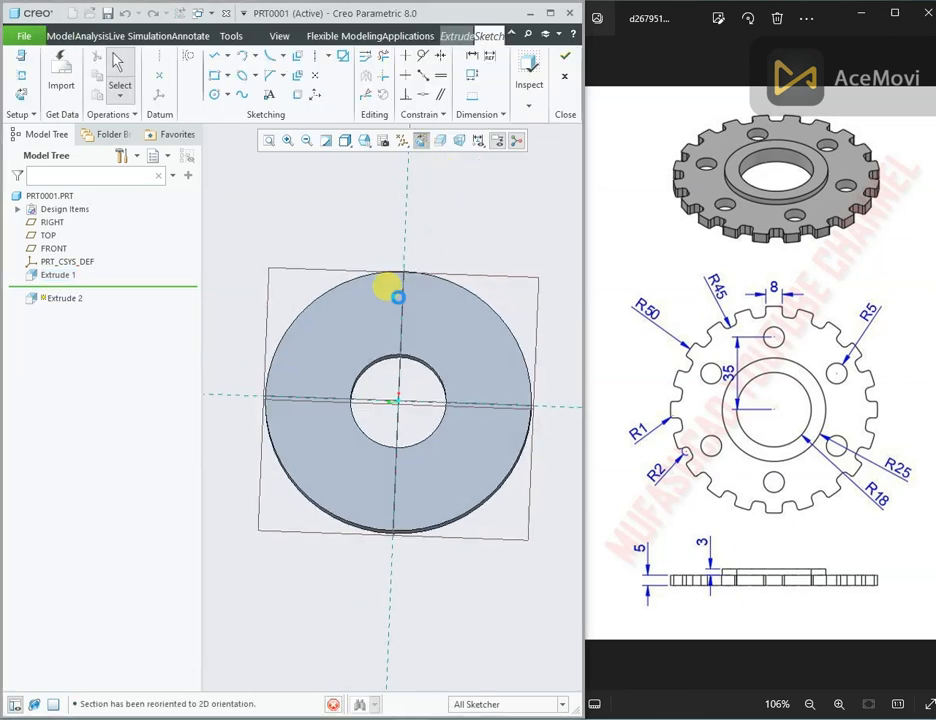
scroll(335, 373, "down", 2)
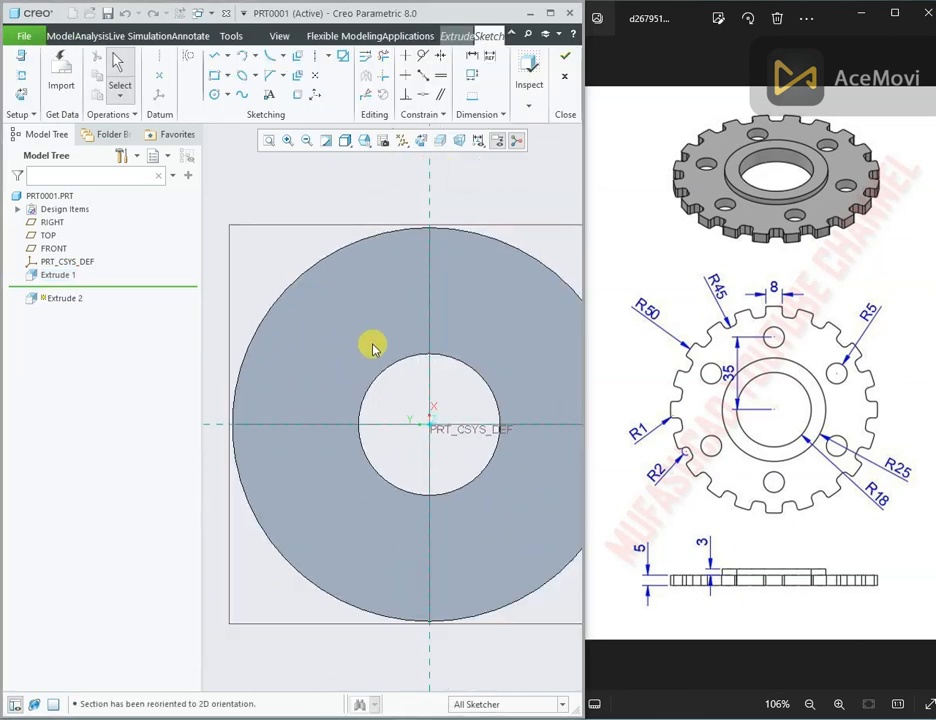
Step: Sketch a circle centred on the origin on the ring's face and set its radius to 45
right_click(340, 187)
left_click(424, 213)
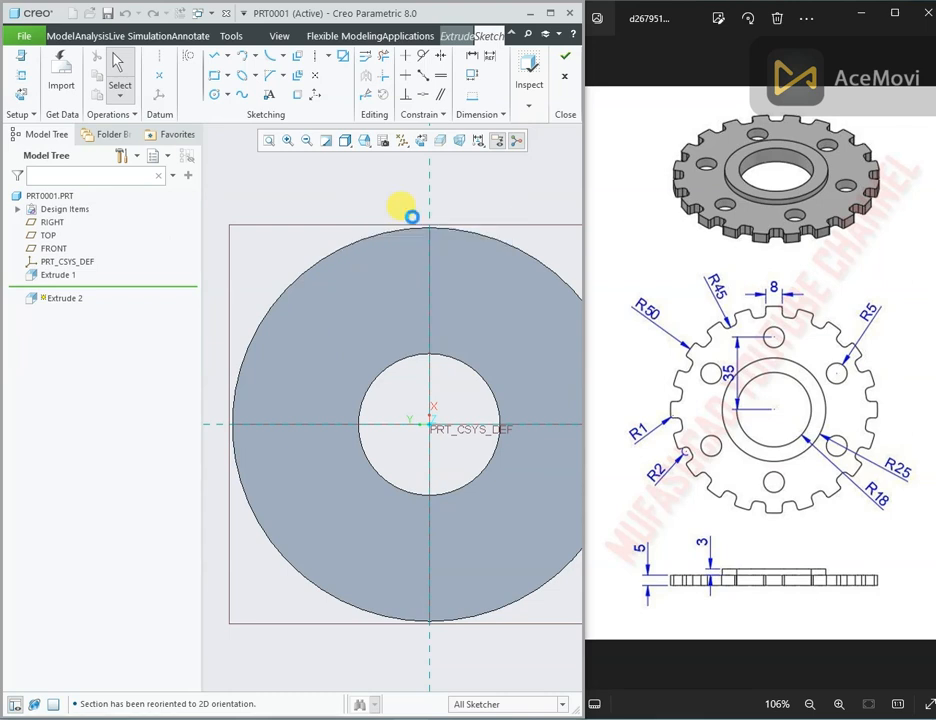
left_click(430, 424)
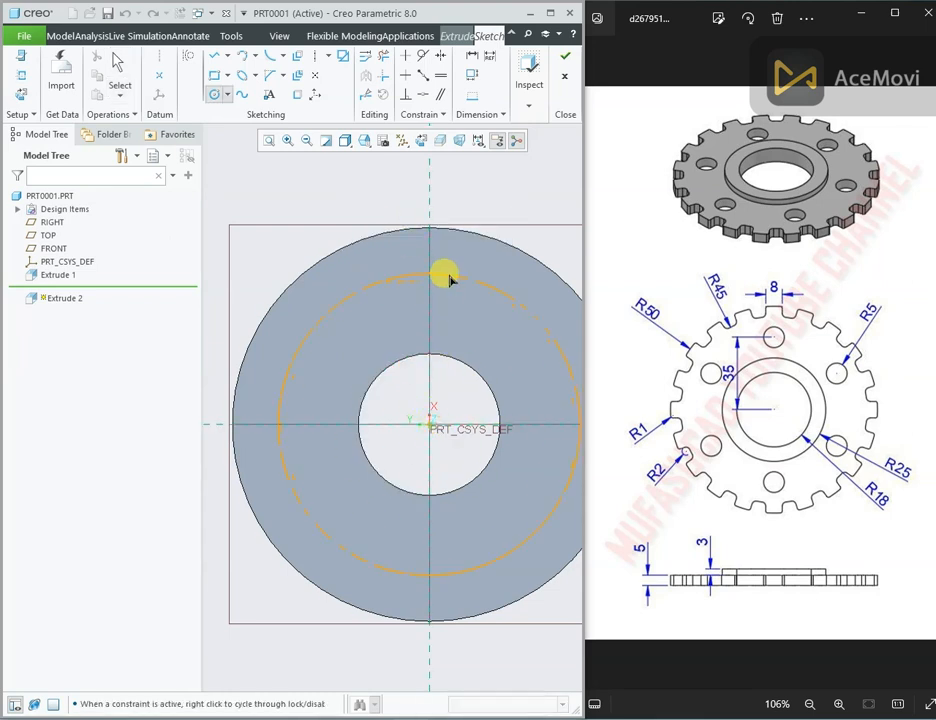
left_click(445, 274)
middle_click(296, 285)
left_click(260, 285)
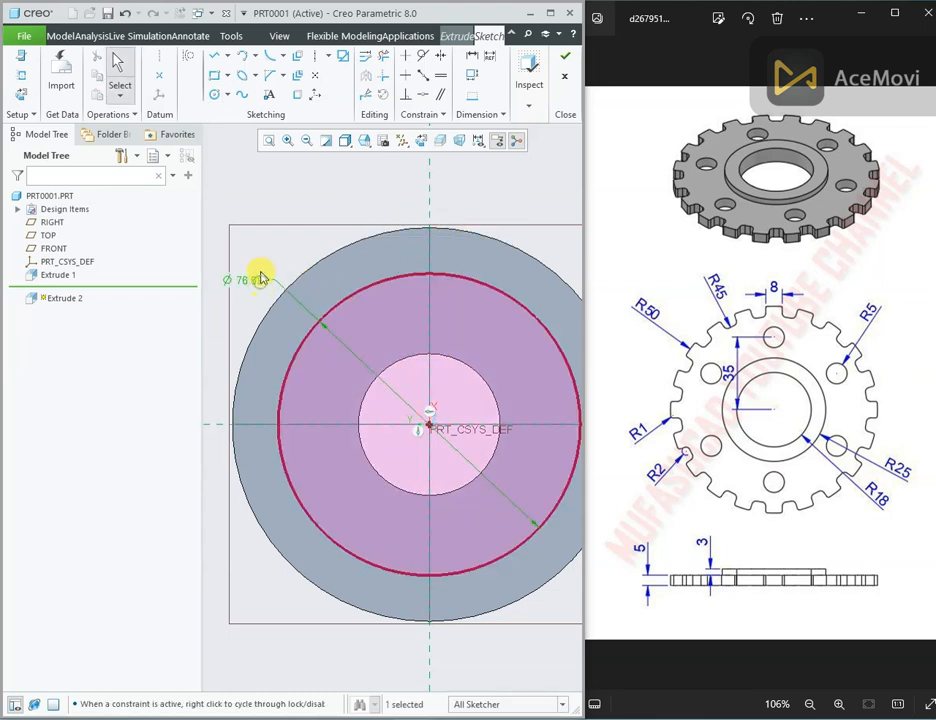
left_click(270, 232)
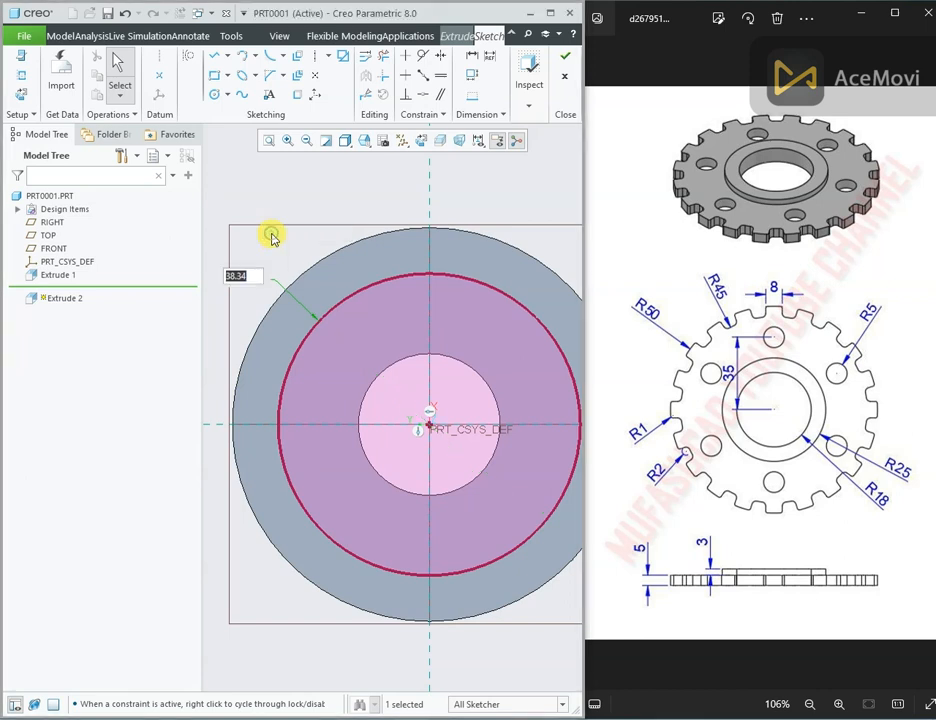
type("45")
key("Return")
left_click(275, 237)
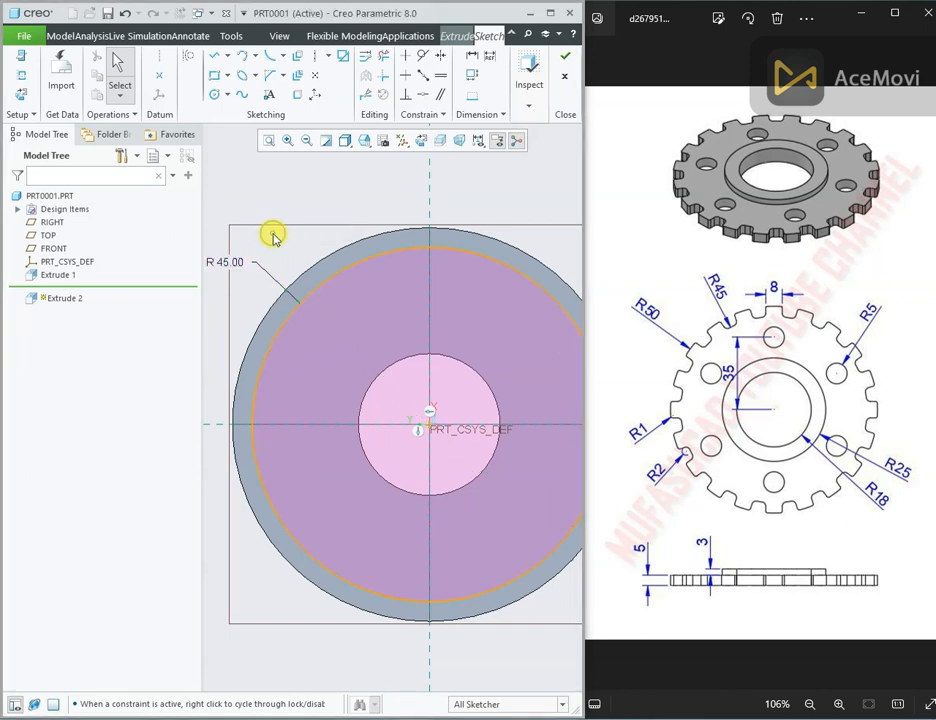
Step: Project the ring's outer circular edge into the sketch as single edges
right_click(283, 241)
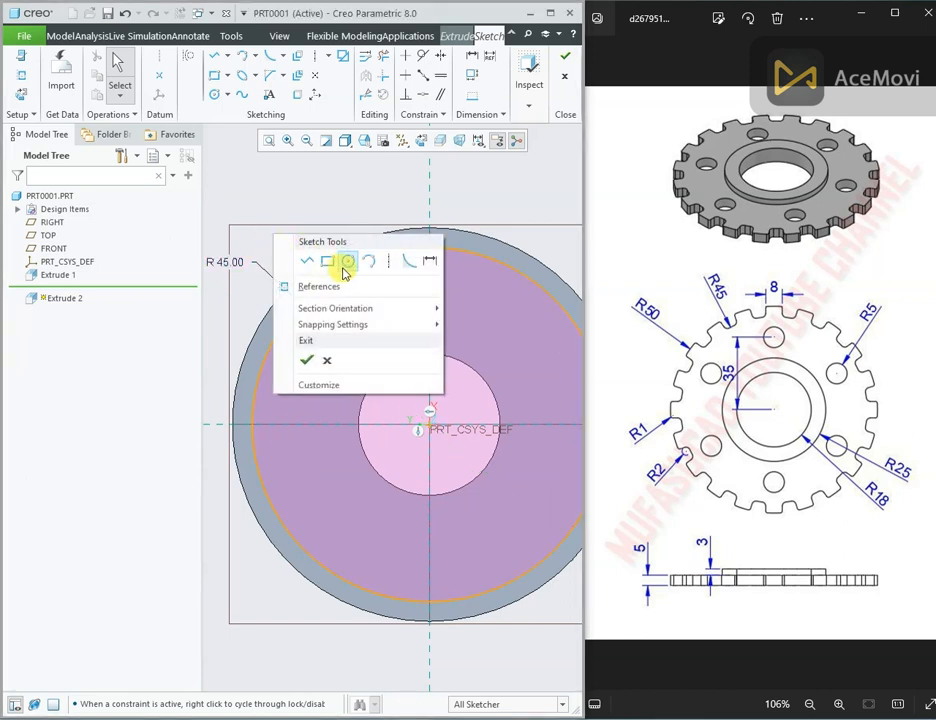
left_click(340, 205)
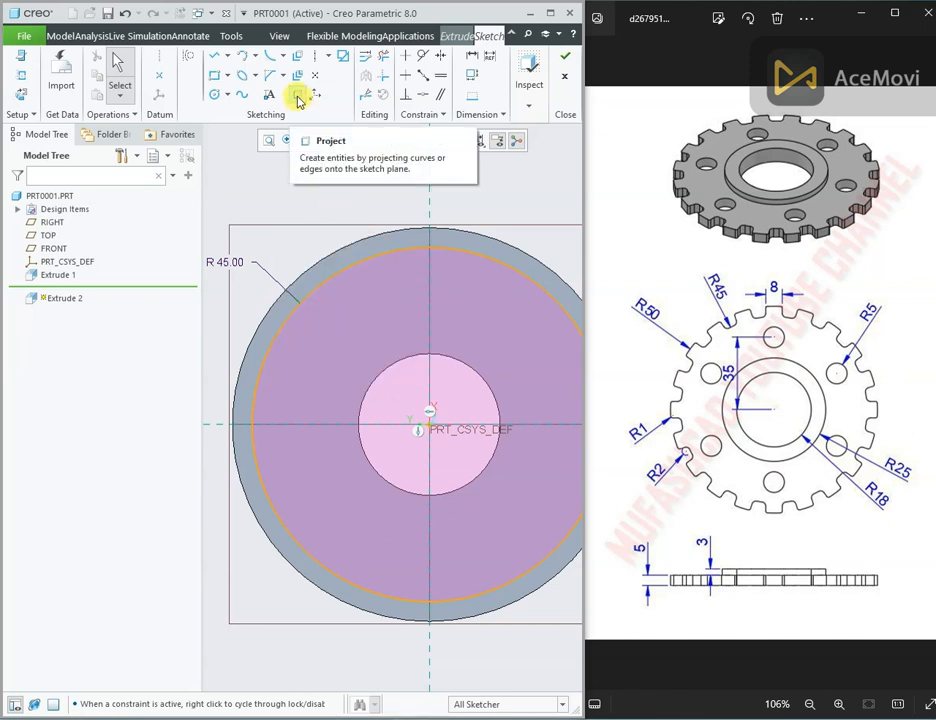
left_click(297, 96)
left_click(400, 231)
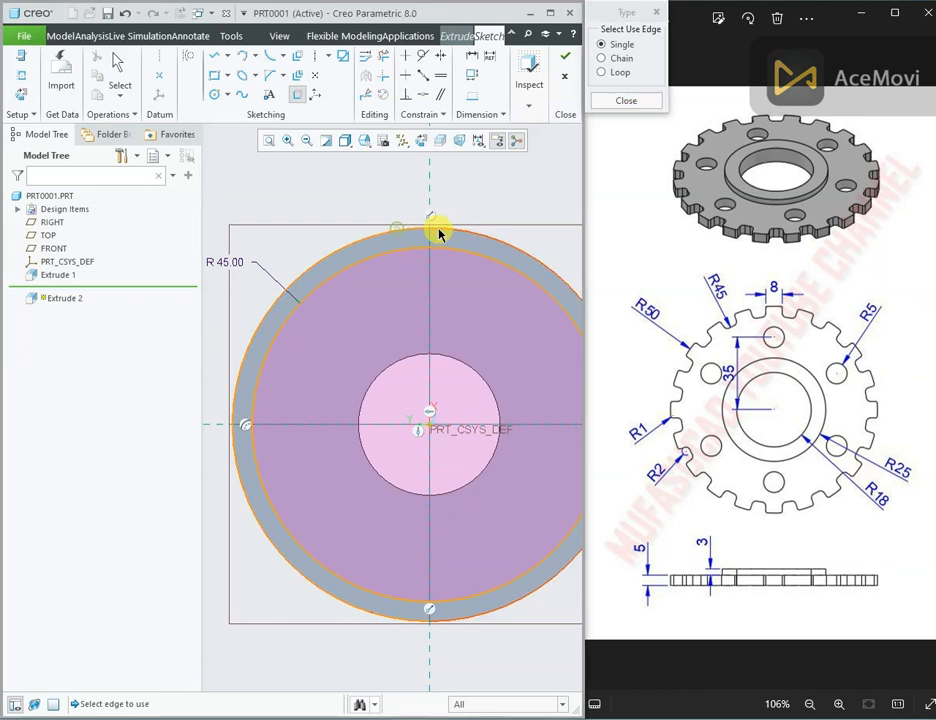
middle_click(446, 212)
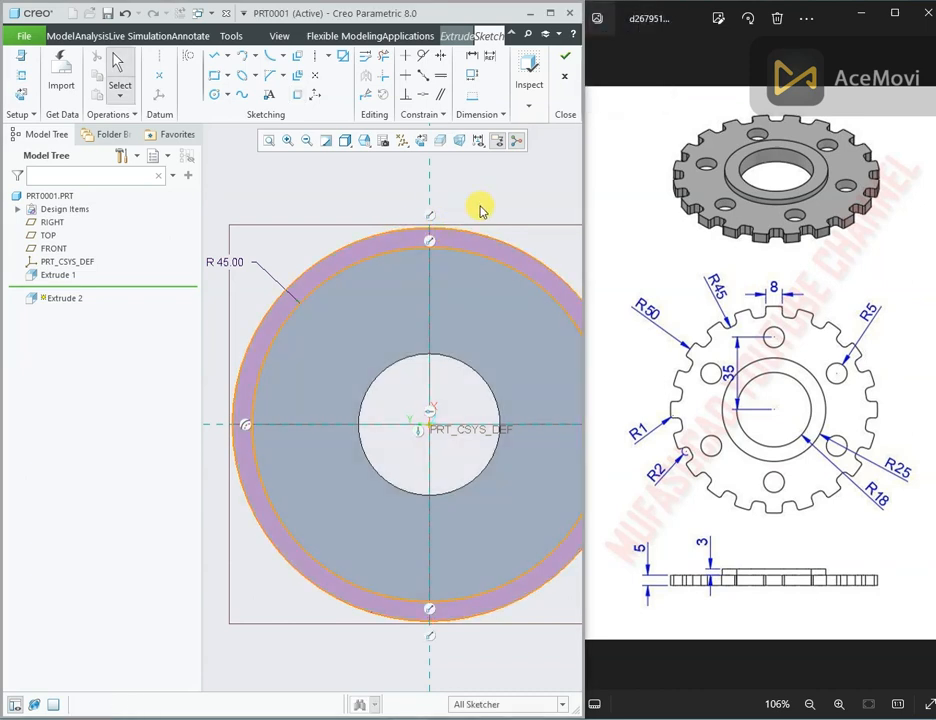
Step: Sketch a vertical line about 5 long between the outer edge and the radius 45 circle, just beside the vertical centreline
right_click(477, 203)
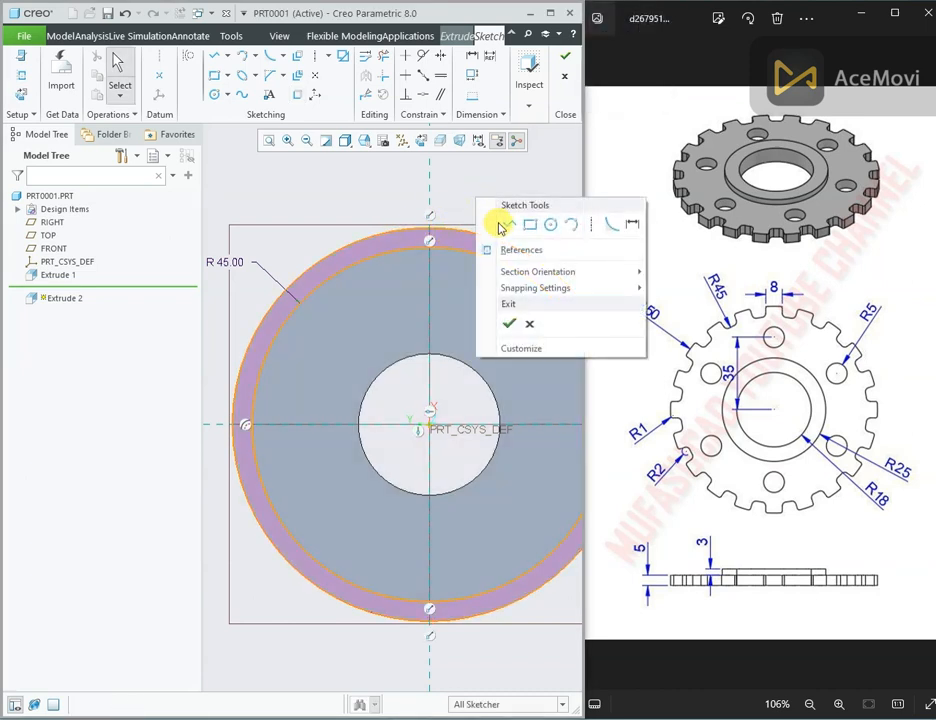
left_click(504, 226)
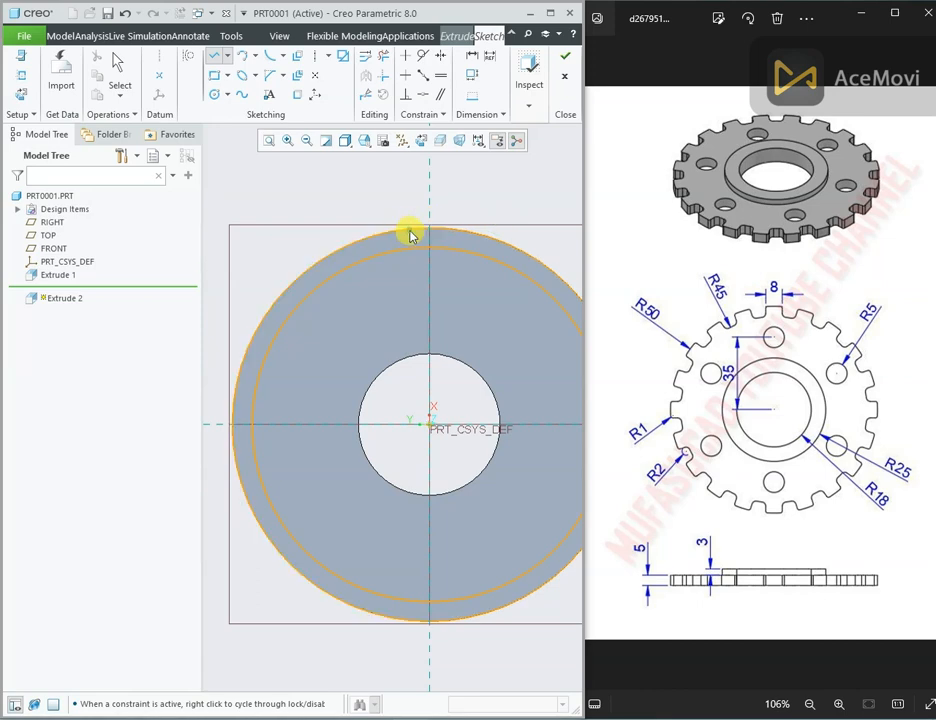
left_click(409, 244)
middle_click(415, 200)
scroll(415, 200, "up", 2)
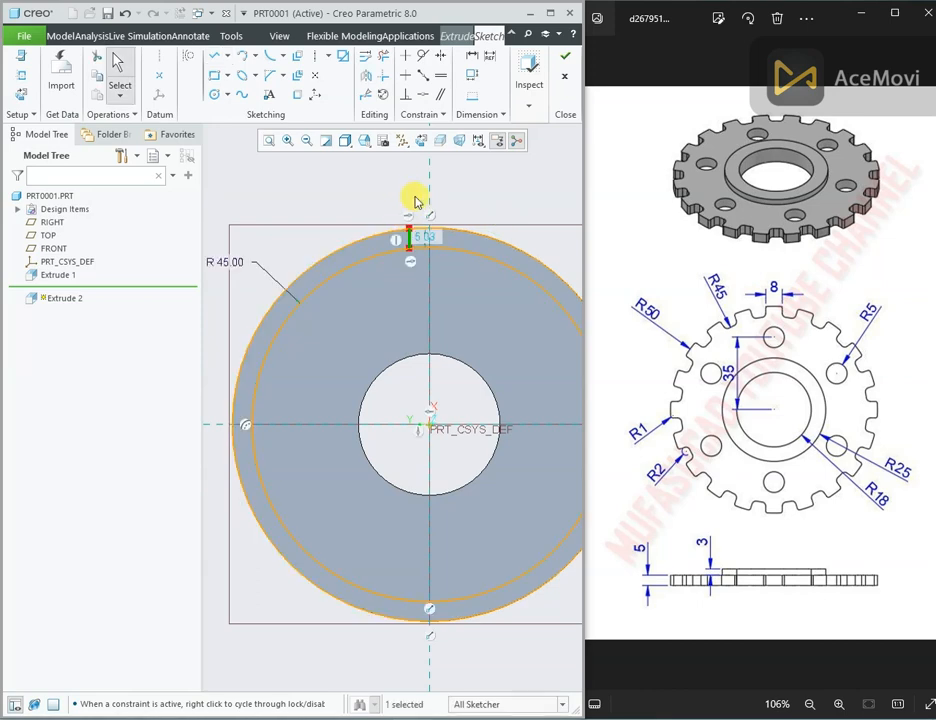
Step: Dimension the short vertical line's distance from the vertical centreline and set it to 4
scroll(422, 215, "down", 3)
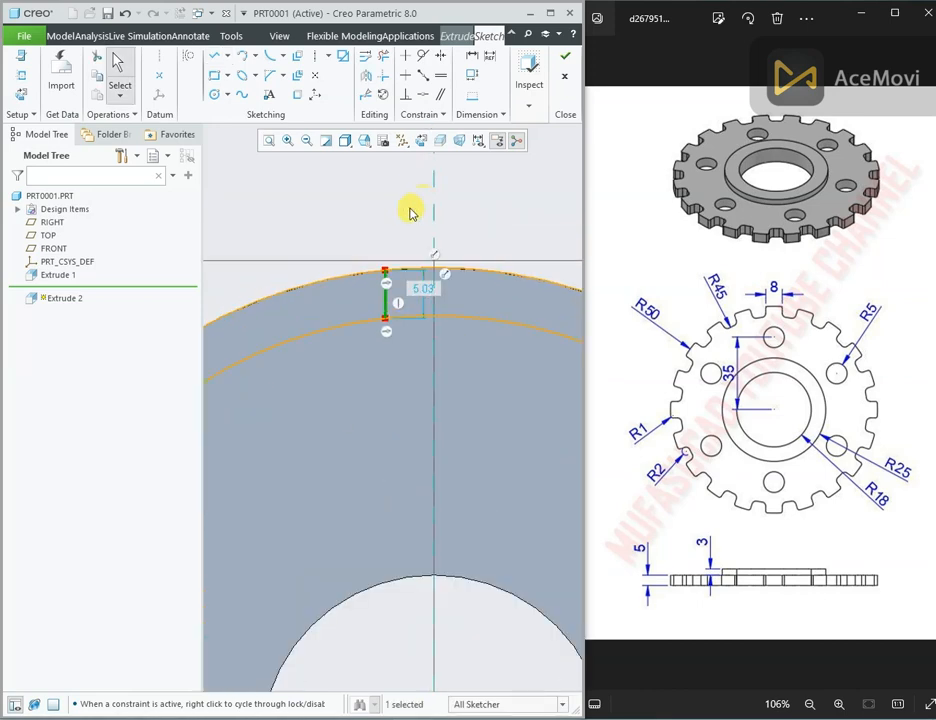
right_click(386, 203)
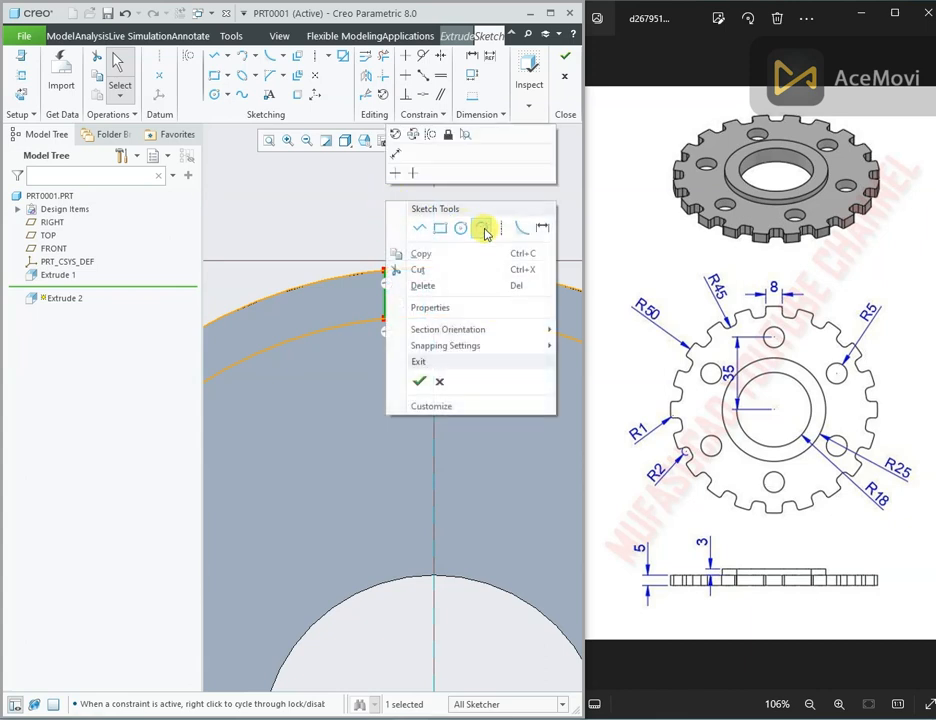
left_click(546, 229)
left_click(388, 291)
left_click(434, 276)
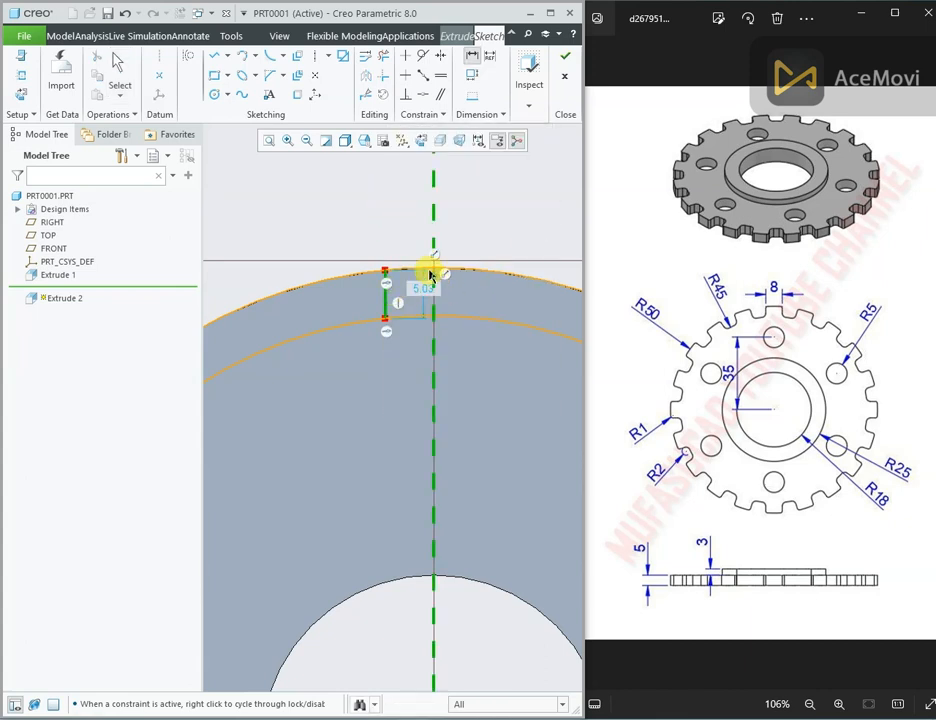
middle_click(398, 233)
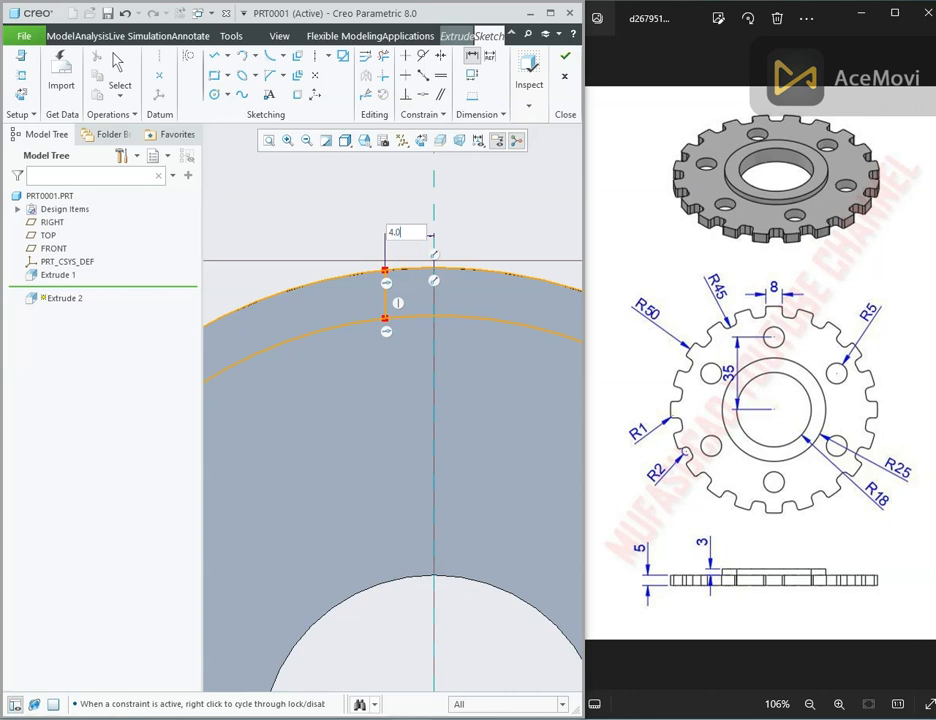
type("4.0")
key("Return")
middle_click(393, 223)
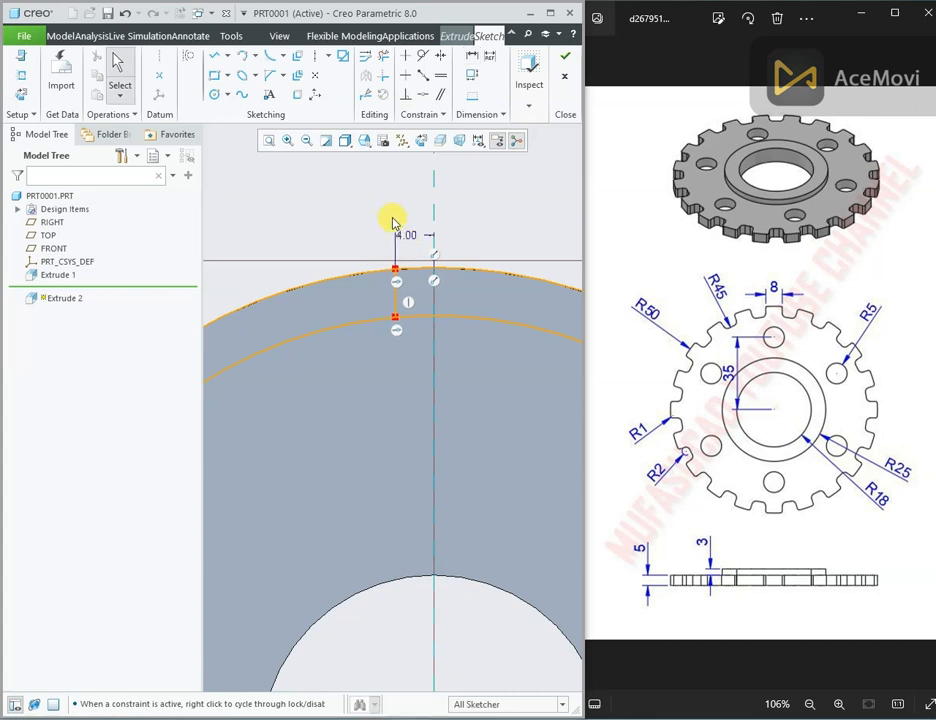
Step: Mirror the short vertical line about the vertical centreline to form the notch's other side
left_click(397, 295)
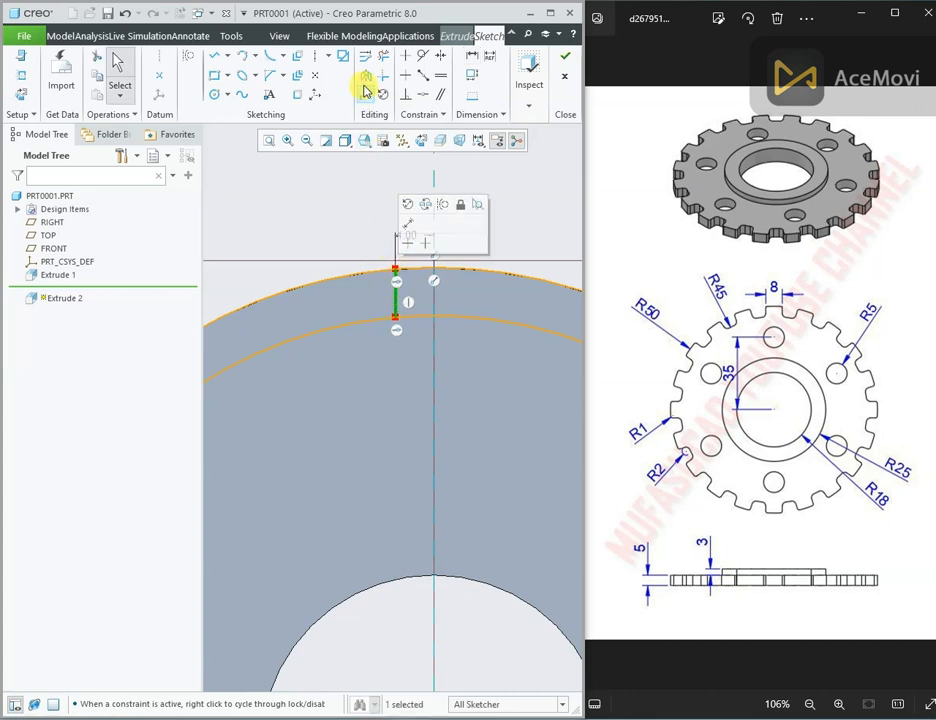
left_click(365, 76)
left_click(431, 178)
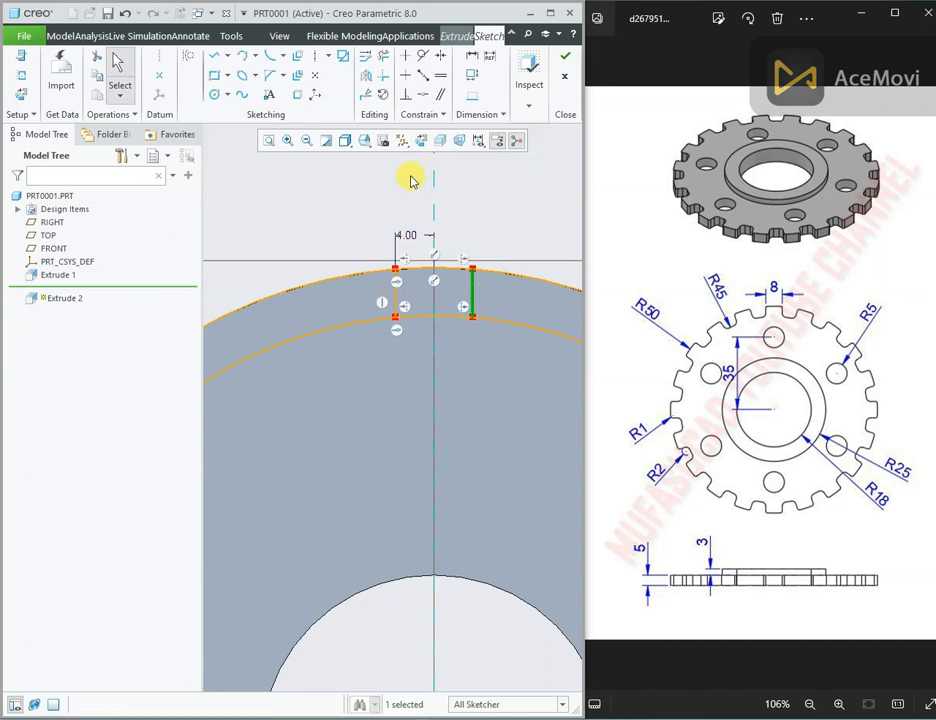
Step: Trim the outer edge and radius 45 circle segments beside the notch, keeping the small closed profile between the two vertical lines
scroll(410, 179, "down", 2)
right_click(396, 178)
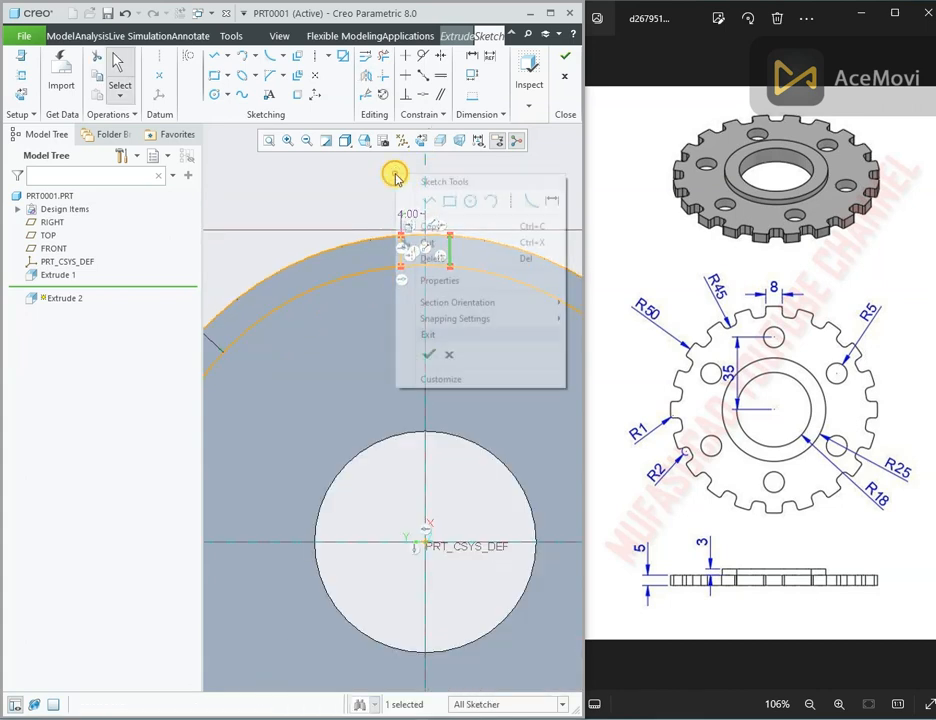
left_click(388, 177)
left_click(383, 58)
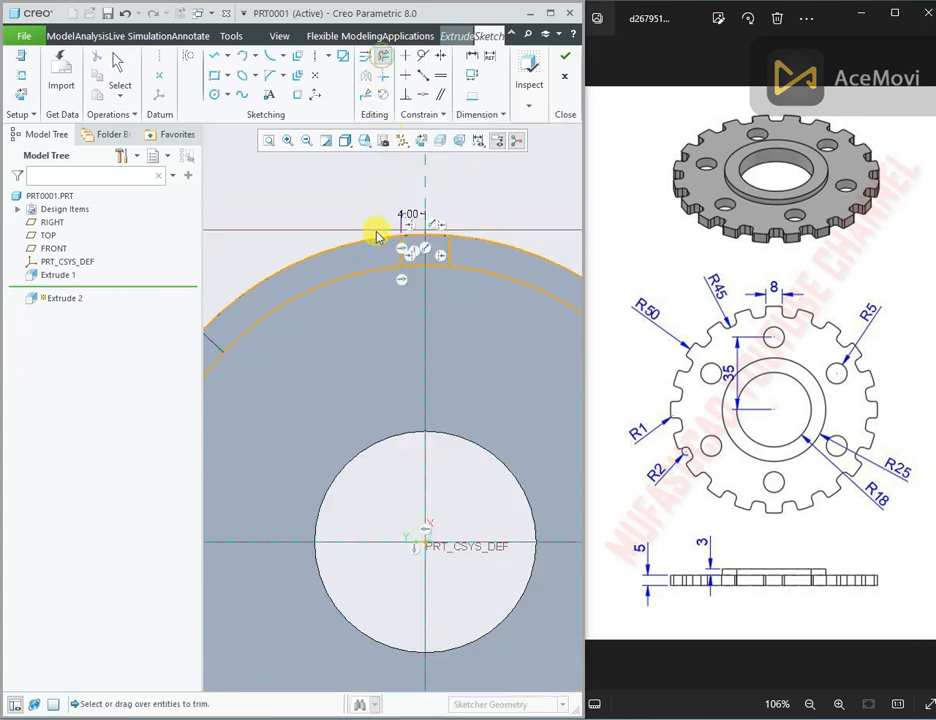
left_click(376, 232)
left_click(376, 271)
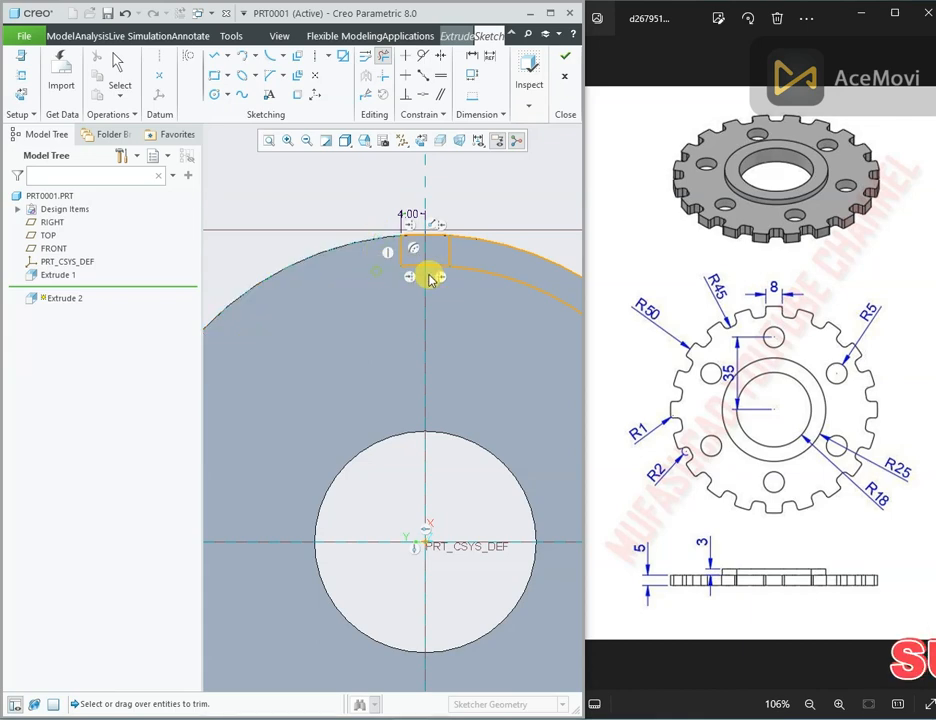
left_click(483, 271)
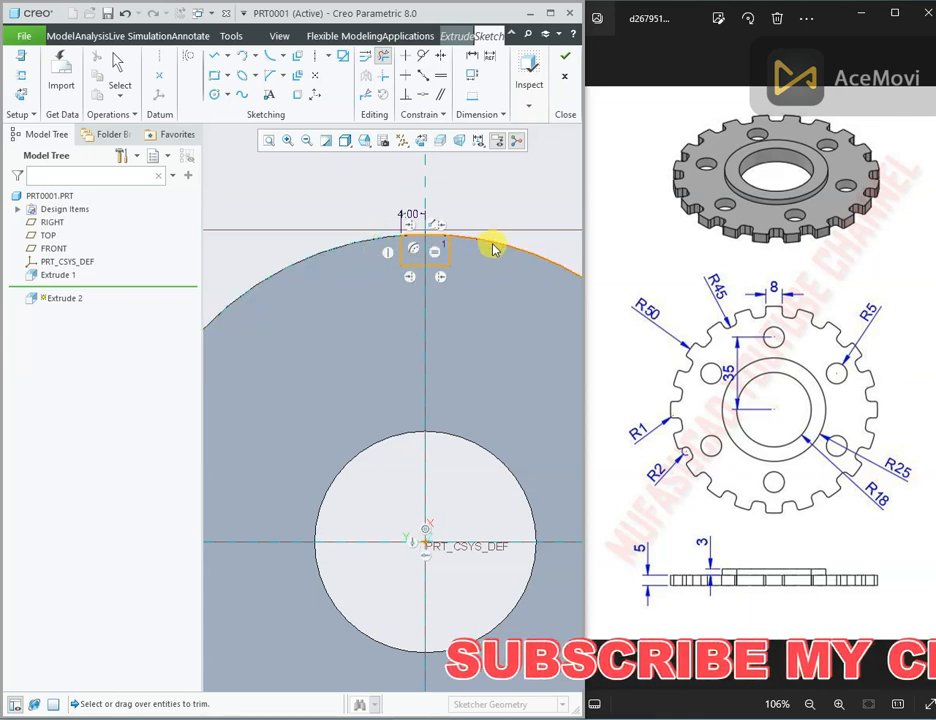
Step: Try to finish the notch sketch, and stay in the sketcher instead of exiting
mouse_move(485, 194)
middle_mouse_down()
mouse_move(476, 188)
mouse_move(464, 207)
mouse_move(472, 211)
middle_mouse_up()
left_click(566, 57)
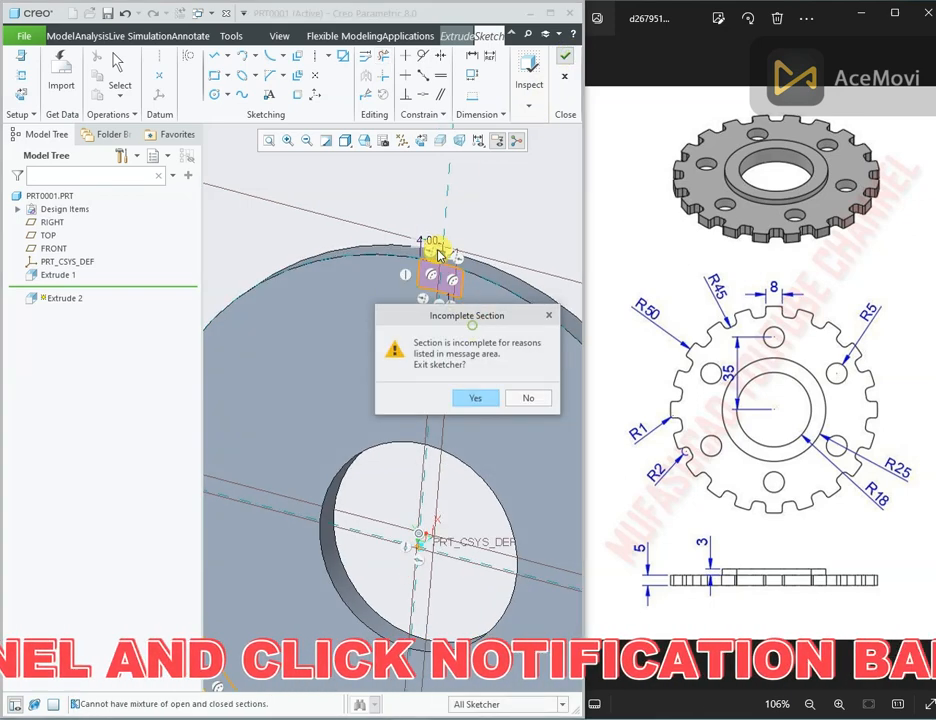
left_click_drag(474, 330, 393, 217)
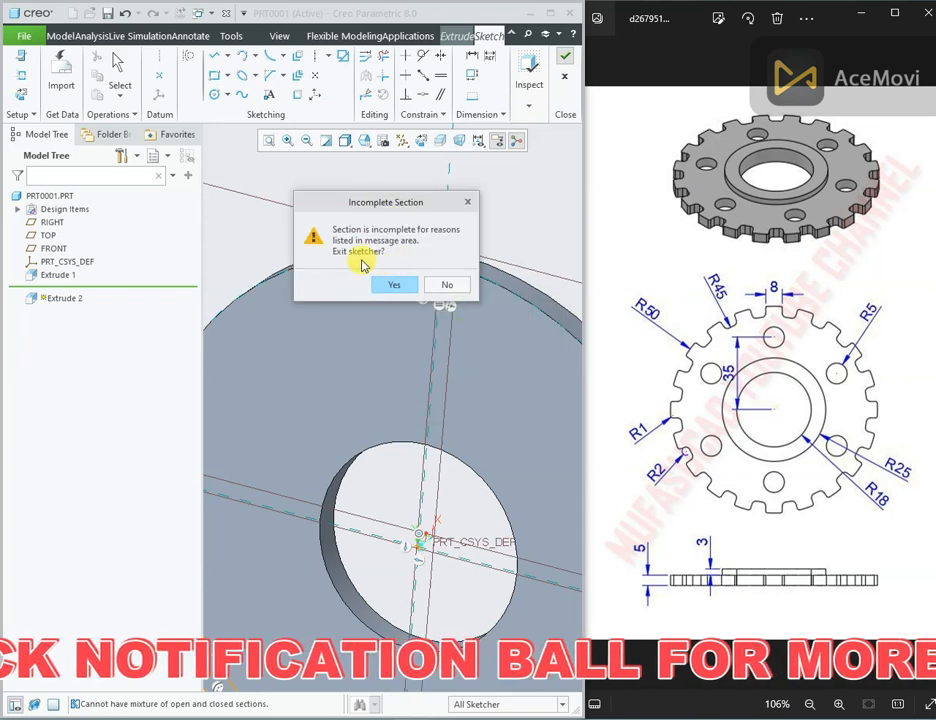
left_click(449, 282)
Step: Delete the leftover arcs of the outer edge and the radius 45 circle outside the notch profile
scroll(463, 250, "down", 5)
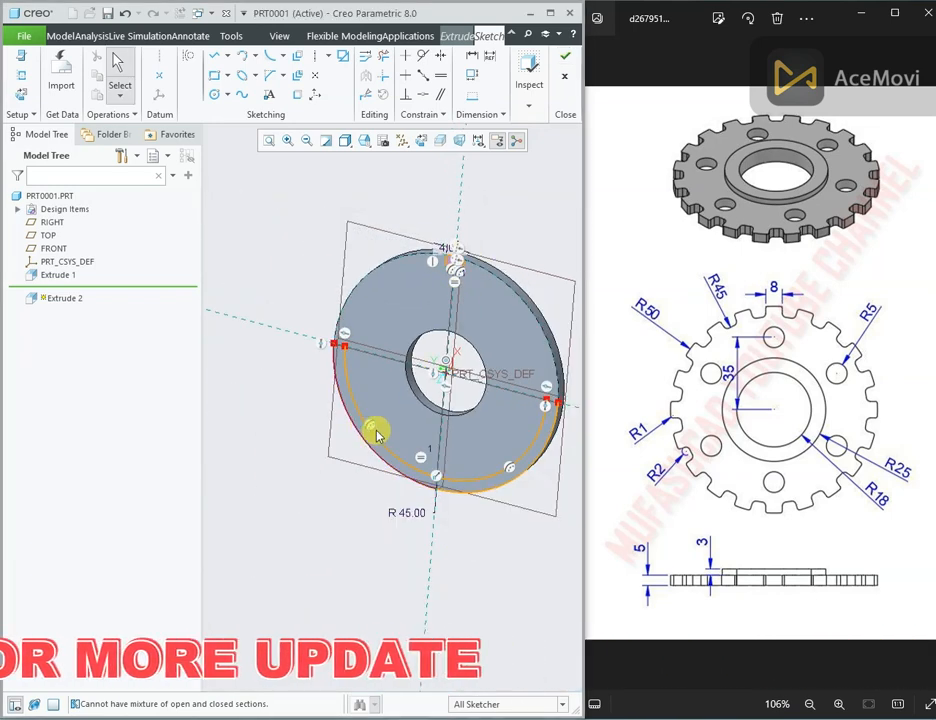
left_click(397, 455)
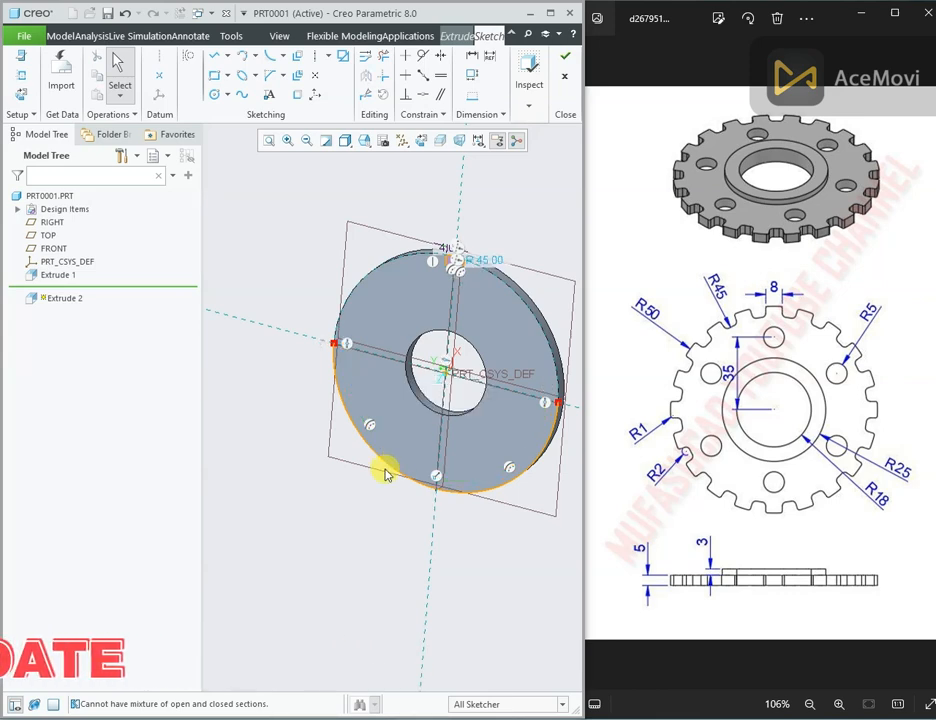
key("Delete")
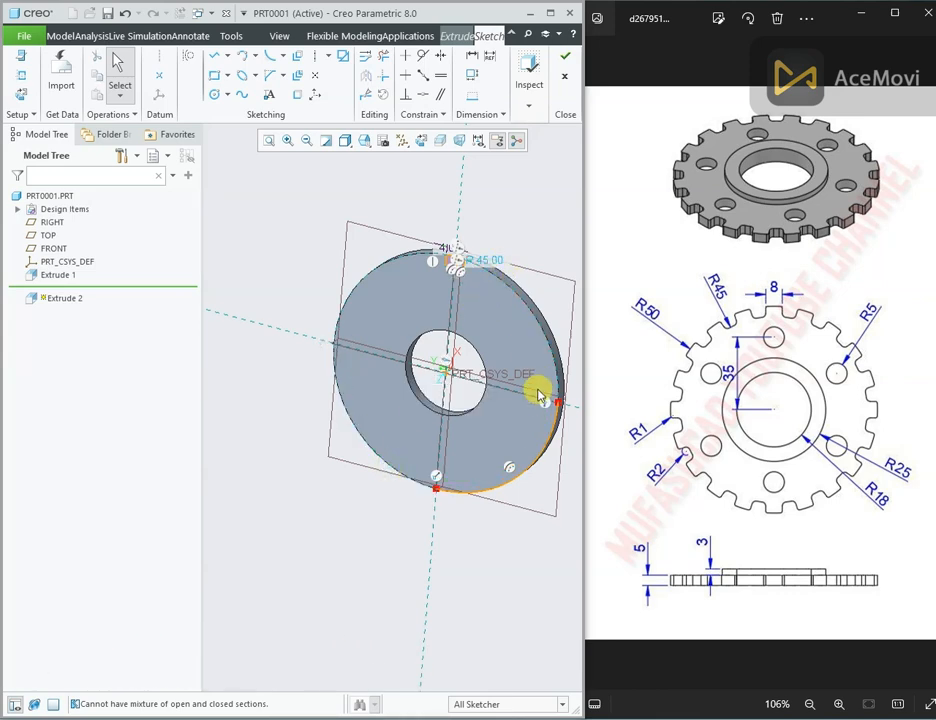
Step: Finish the sketch and extrude the notch profile as a material-removing cut up to the ring's opposite face
scroll(443, 219, "up", 3)
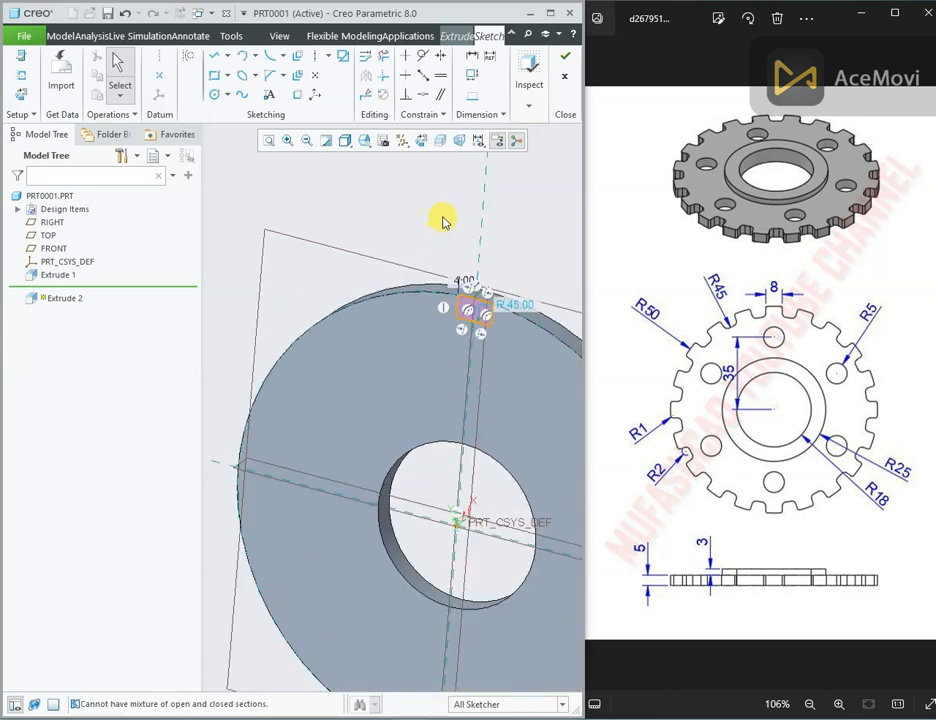
left_click(562, 60)
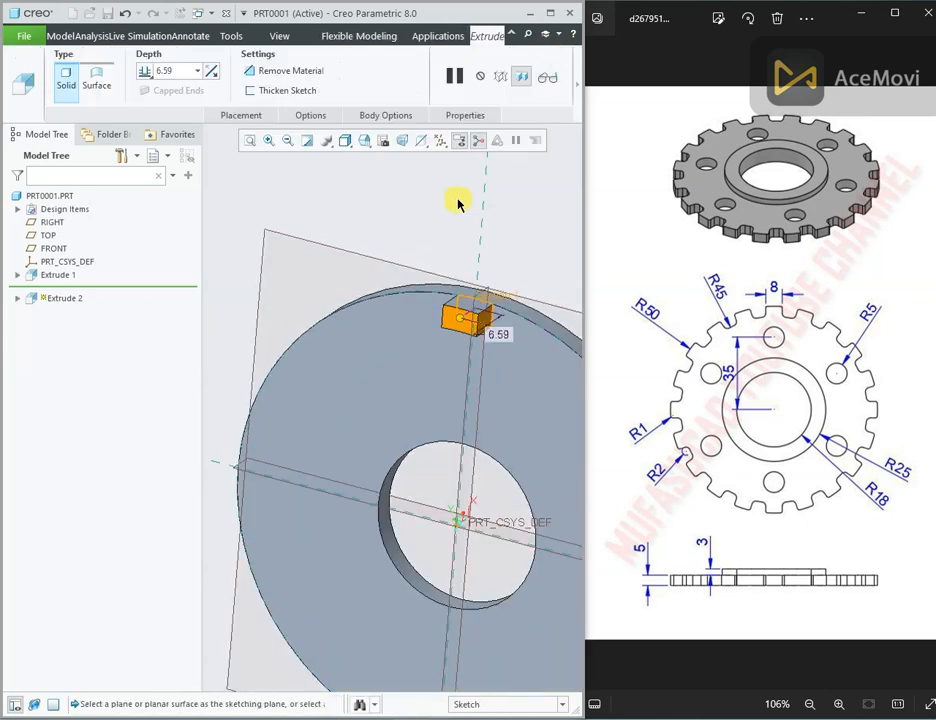
middle_click_drag(462, 204, 451, 202)
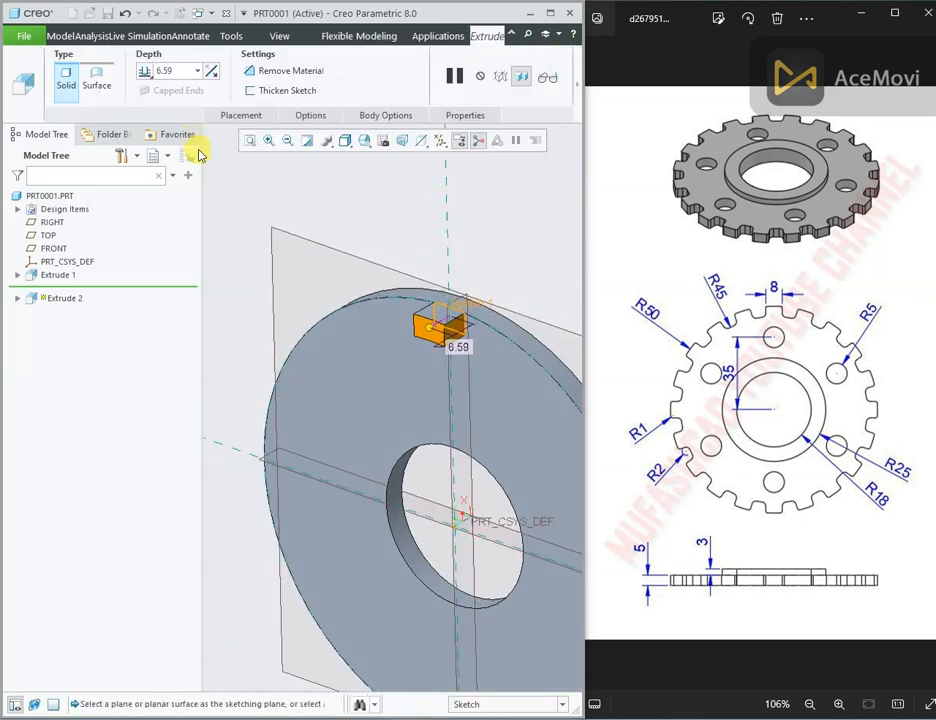
left_click(247, 71)
left_click(147, 70)
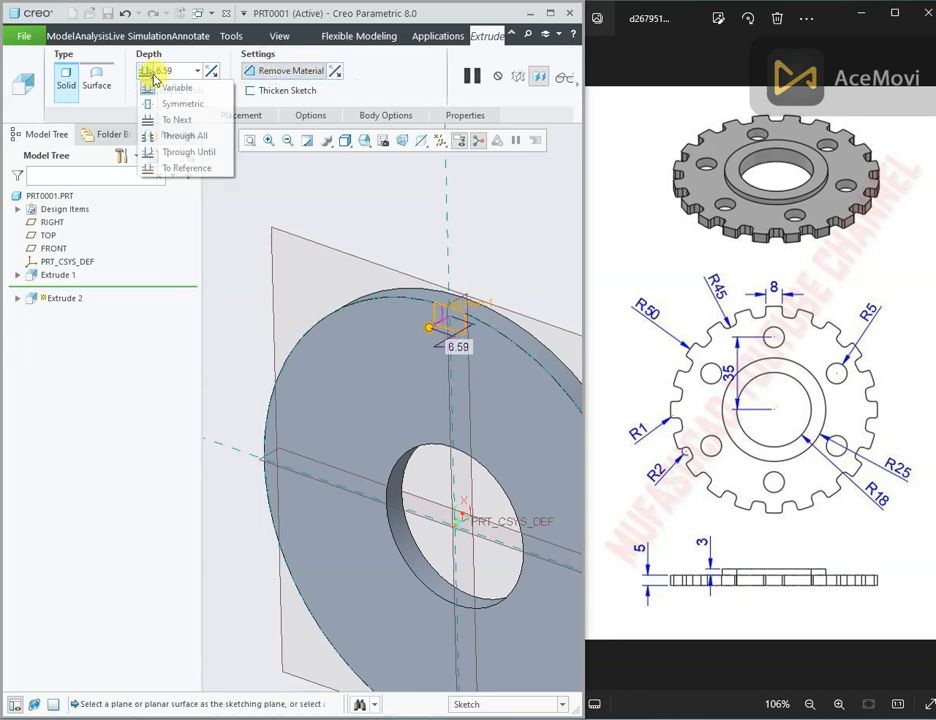
left_click(167, 168)
middle_click_drag(428, 226, 487, 272)
left_click(418, 312)
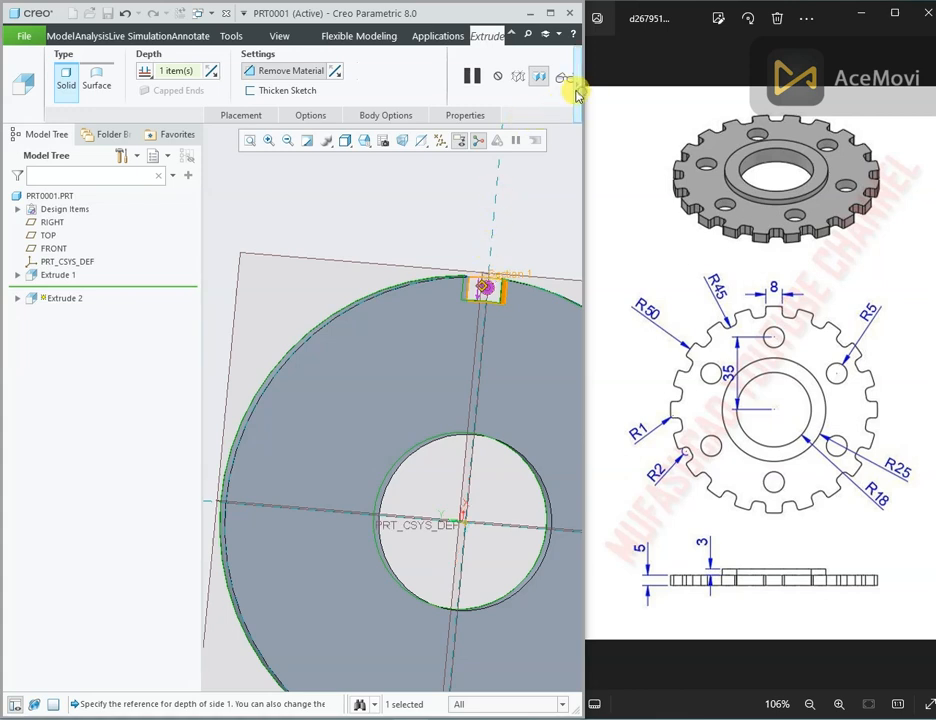
left_click(577, 95)
left_click(287, 76)
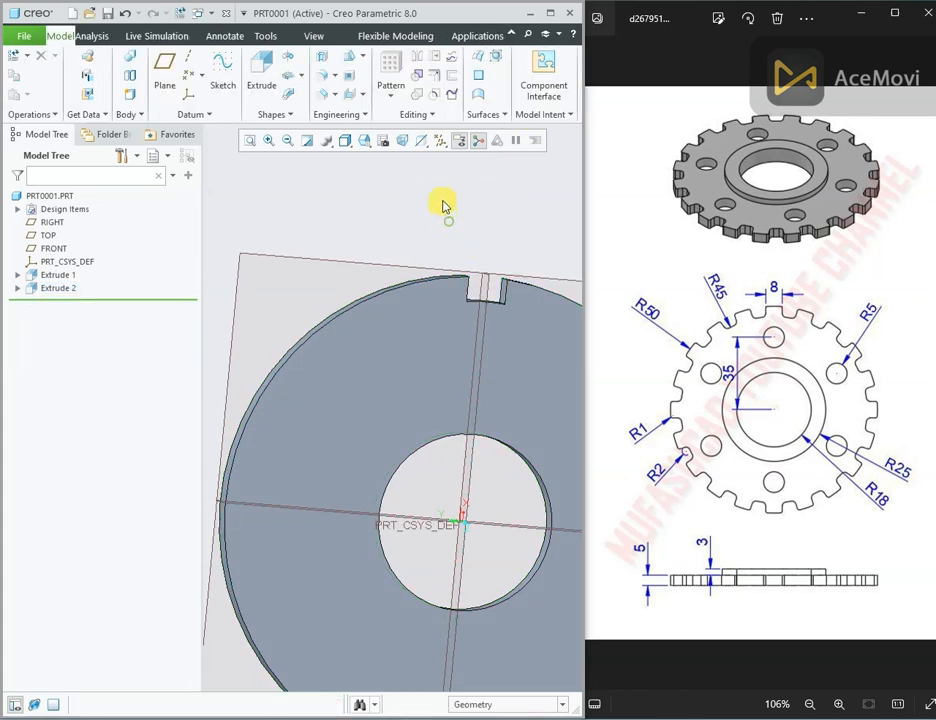
Step: Start an axis pattern of the notch cut about the coordinate system axis through the ring's centre
scroll(445, 210, "down", 3)
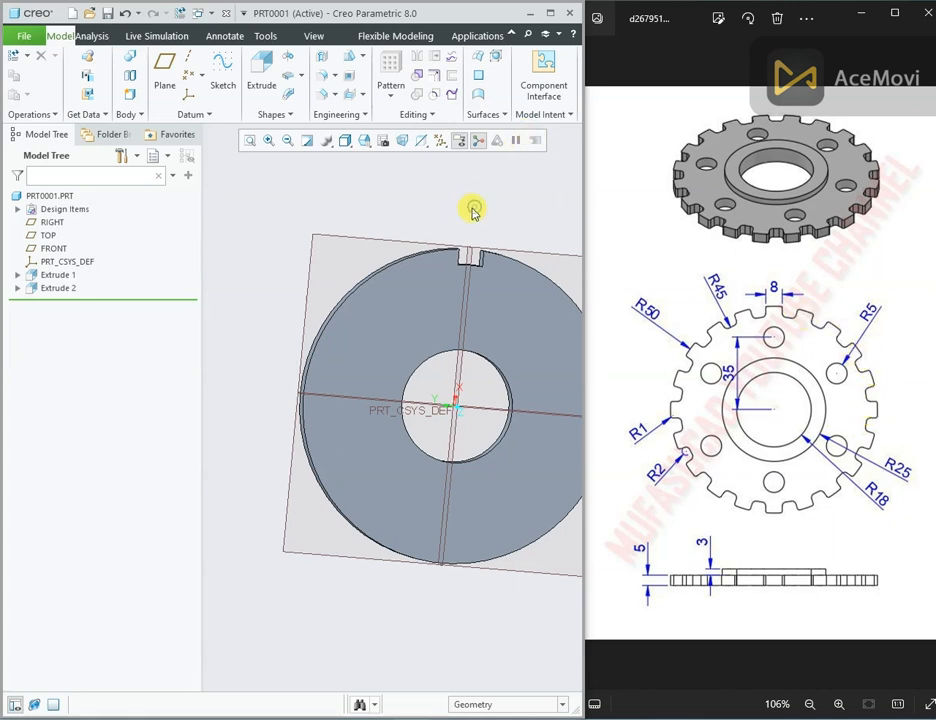
middle_click_drag(467, 210, 449, 208)
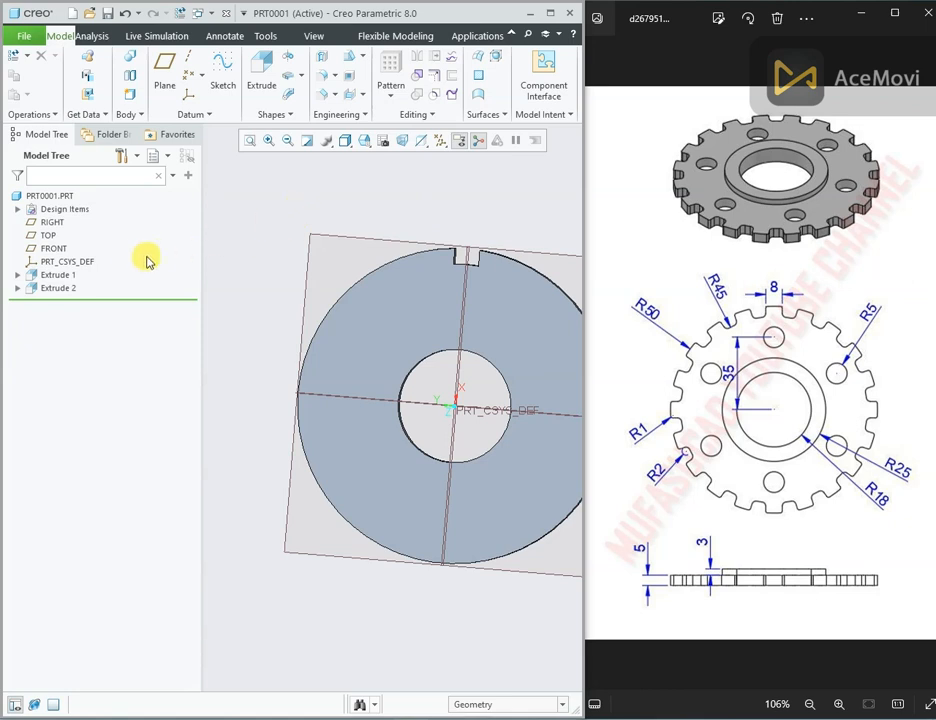
left_click(55, 289)
left_click(64, 229)
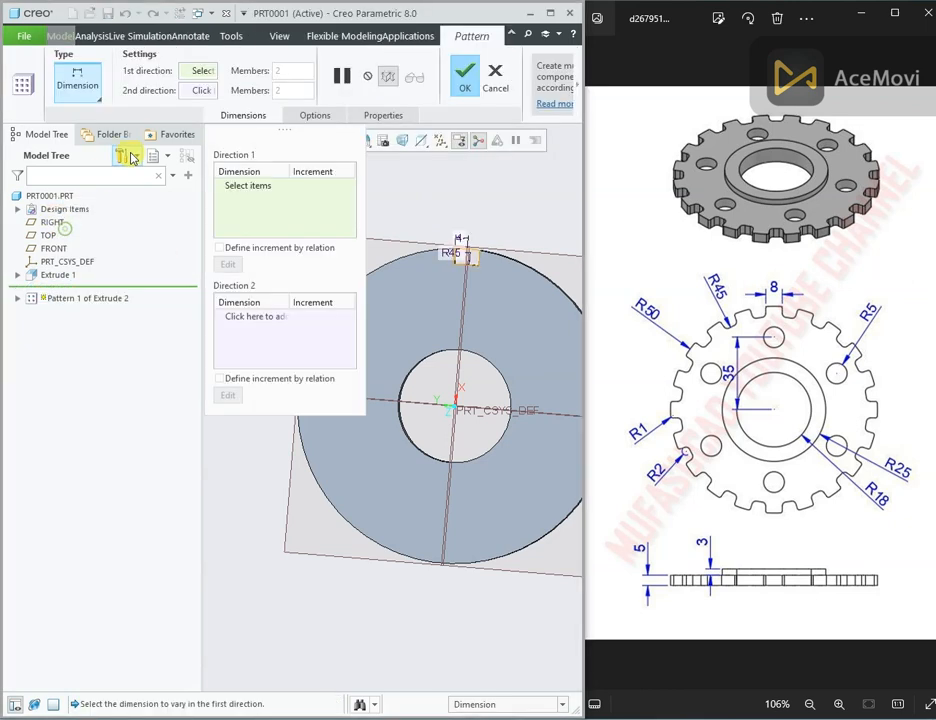
left_click(77, 82)
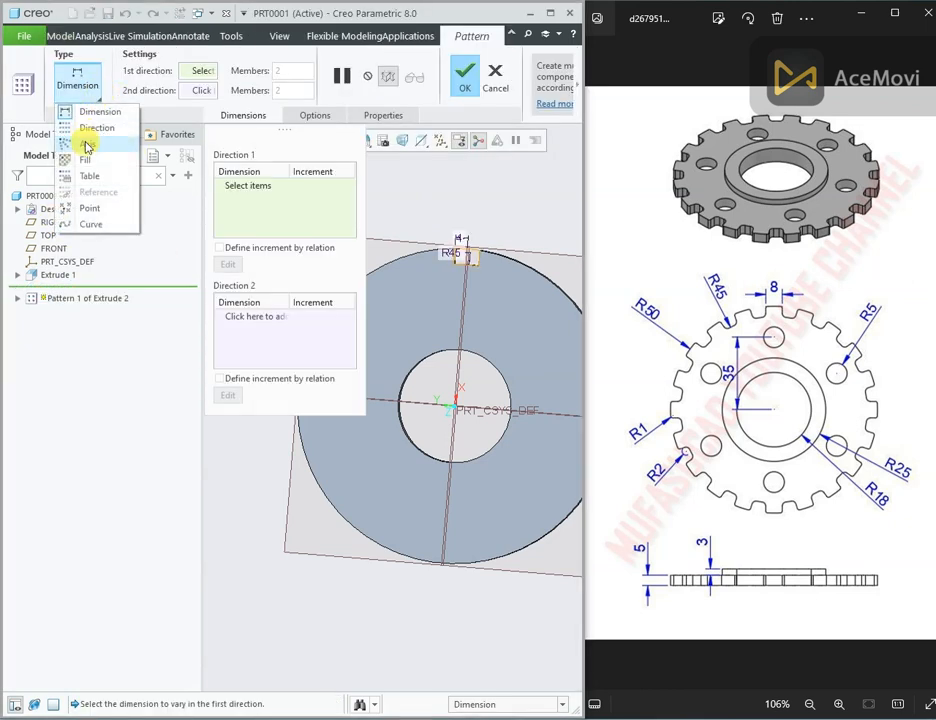
left_click(86, 143)
middle_click_drag(445, 380, 473, 363)
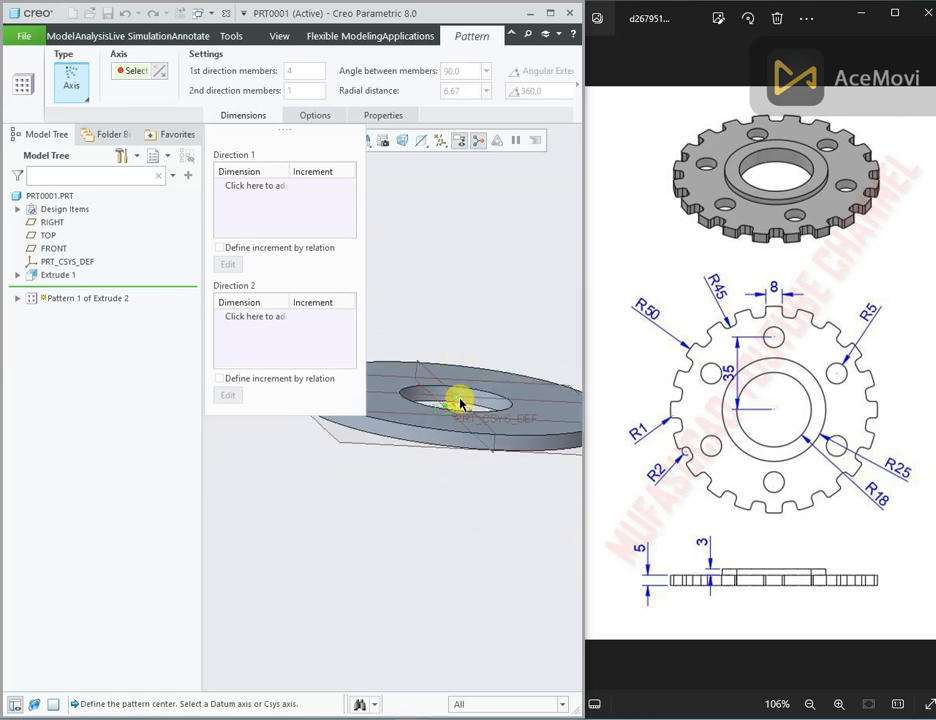
left_click(68, 88)
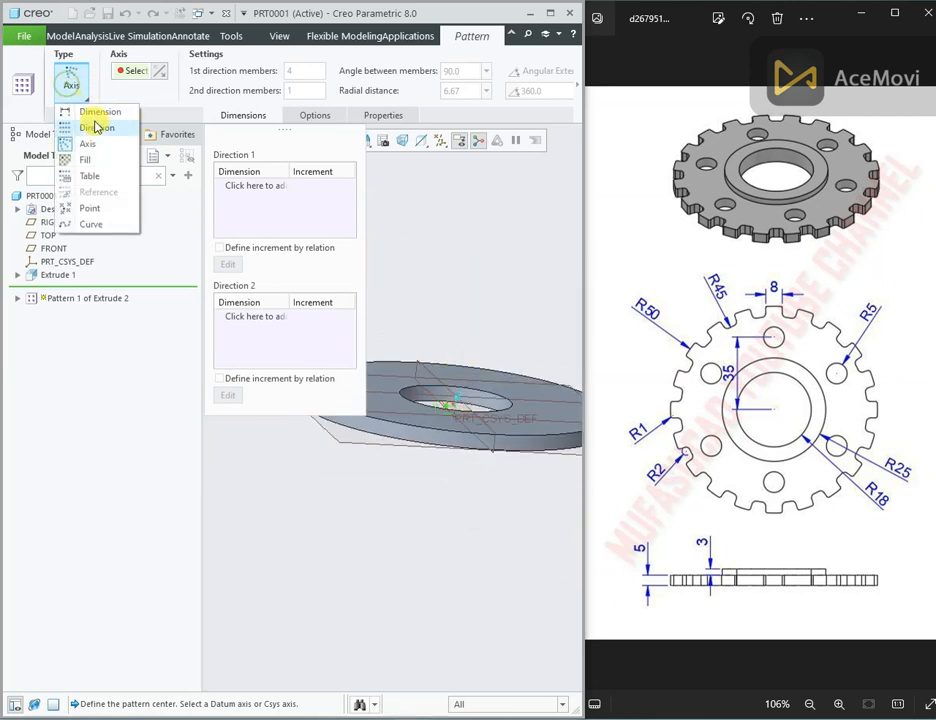
left_click(88, 144)
scroll(403, 306, "up", 3)
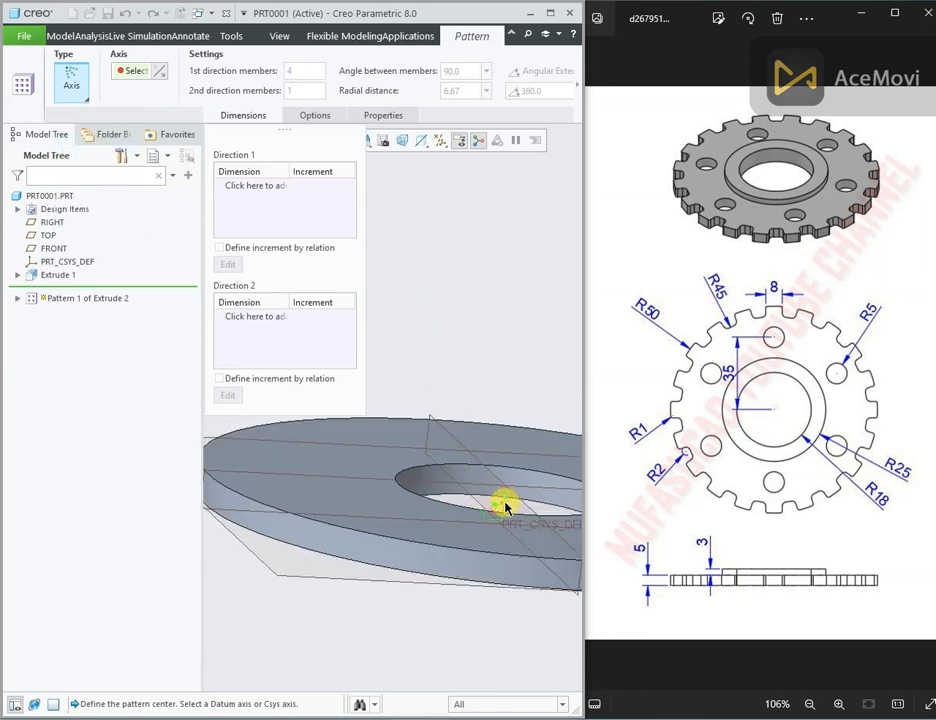
left_click(506, 508)
Step: Set the notch pattern to 20 members over a 360° angular extent and complete it
scroll(438, 421, "down", 2)
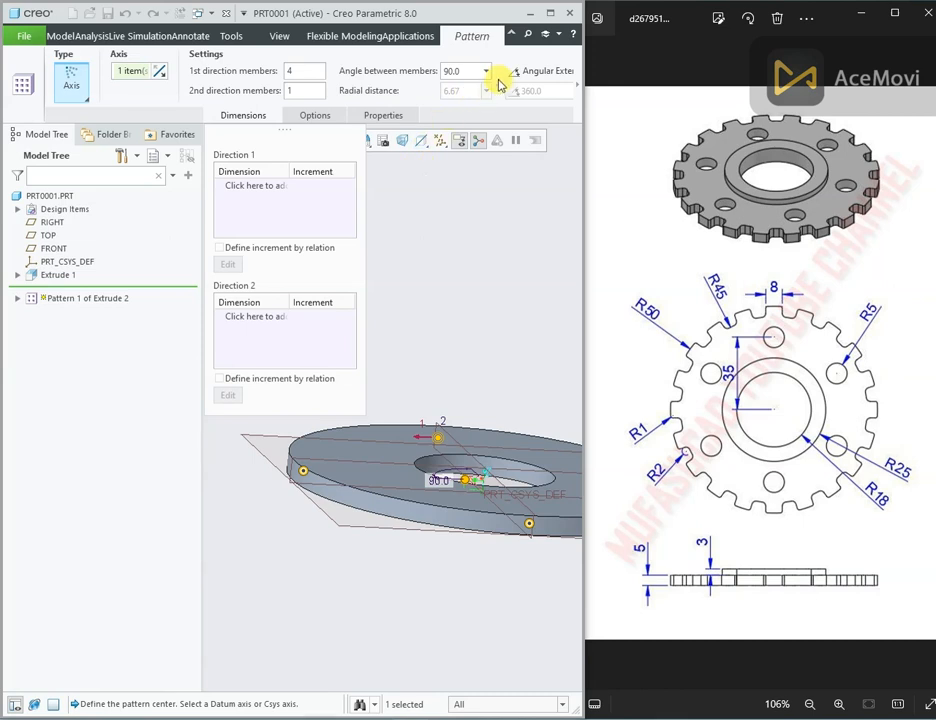
left_click(530, 71)
double_click(303, 70)
type("20")
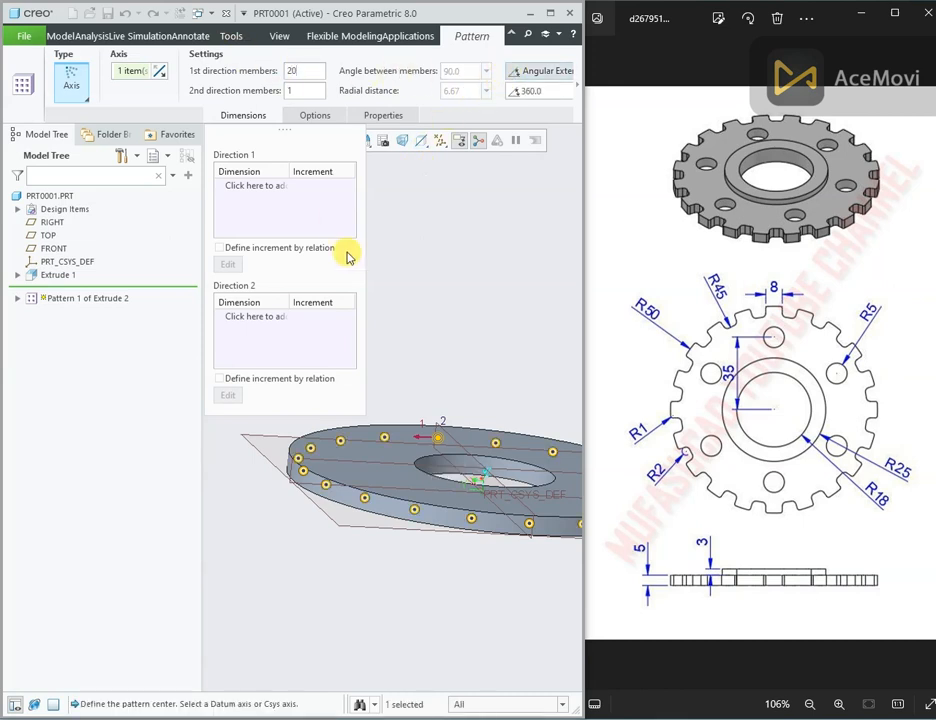
scroll(430, 299, "down", 3)
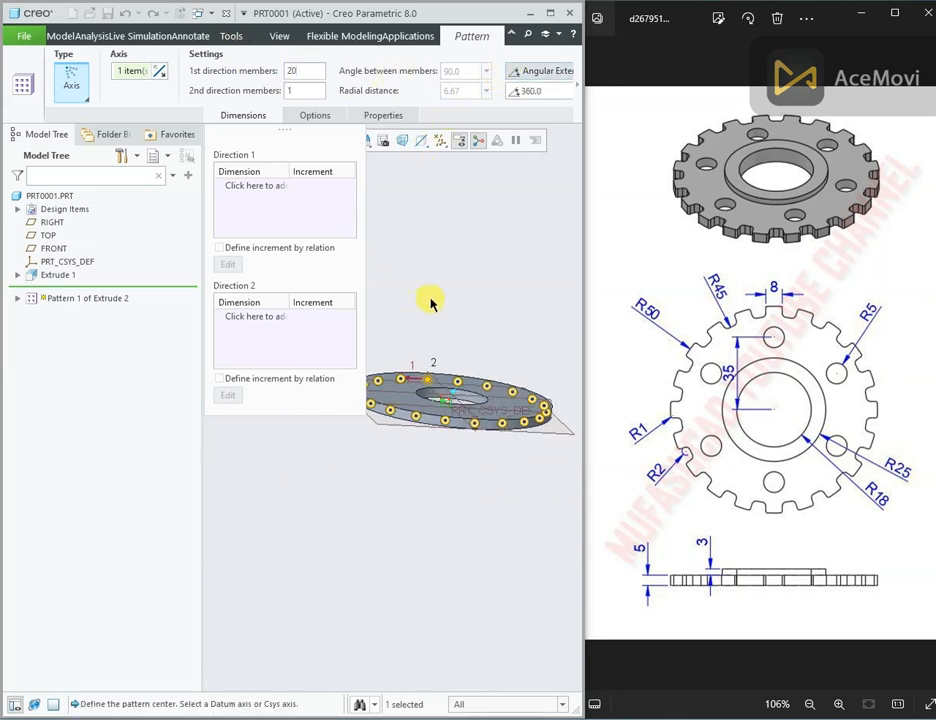
middle_click_drag(429, 298, 417, 310)
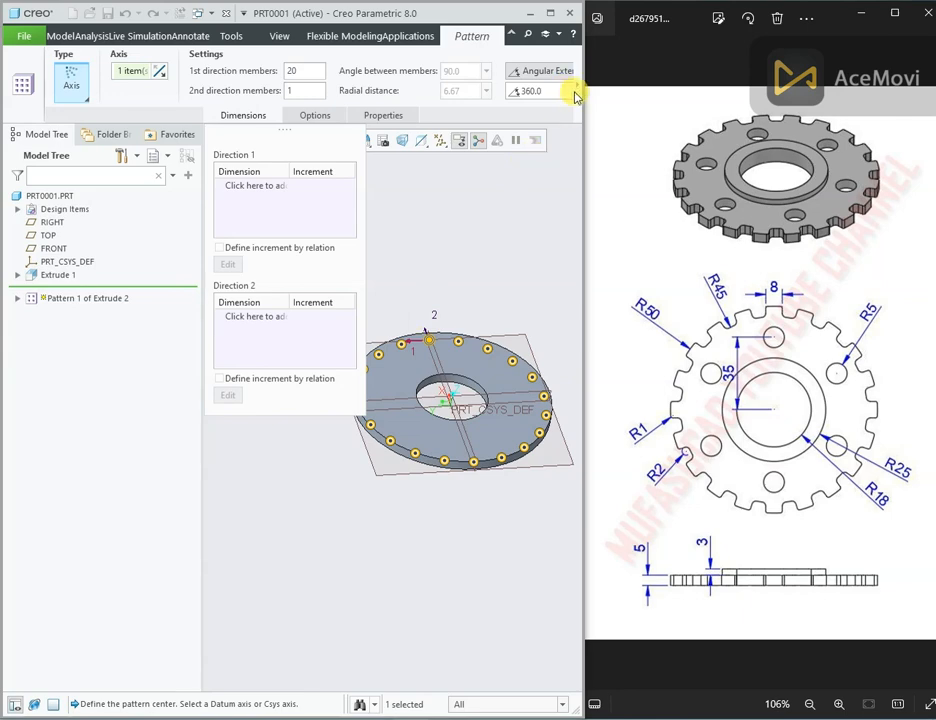
left_click(576, 94)
left_click(283, 75)
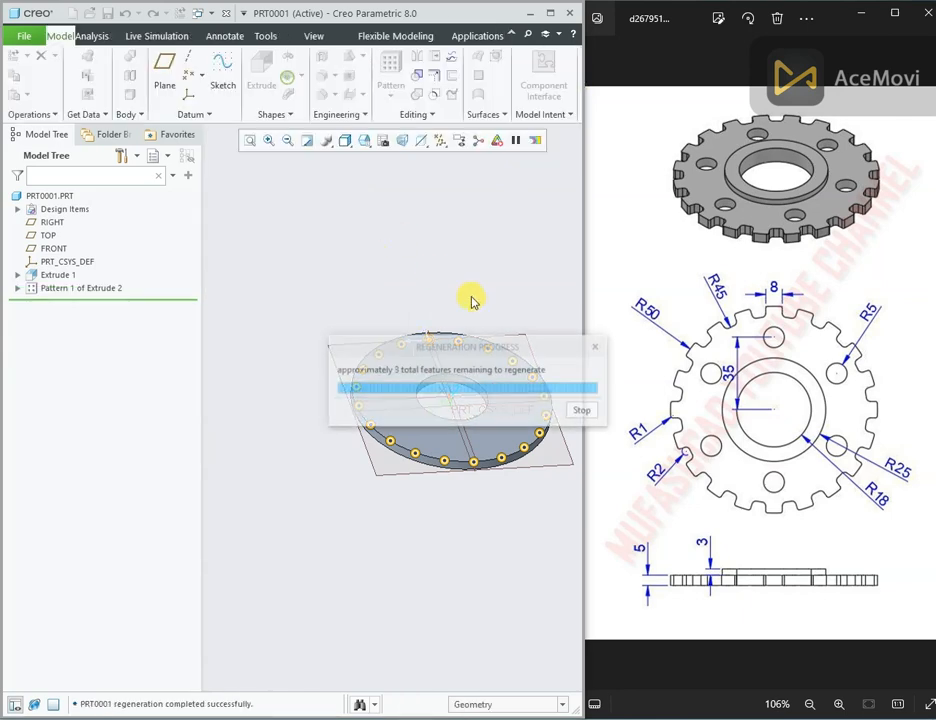
middle_click_drag(476, 301, 464, 329)
scroll(478, 318, "down", 3)
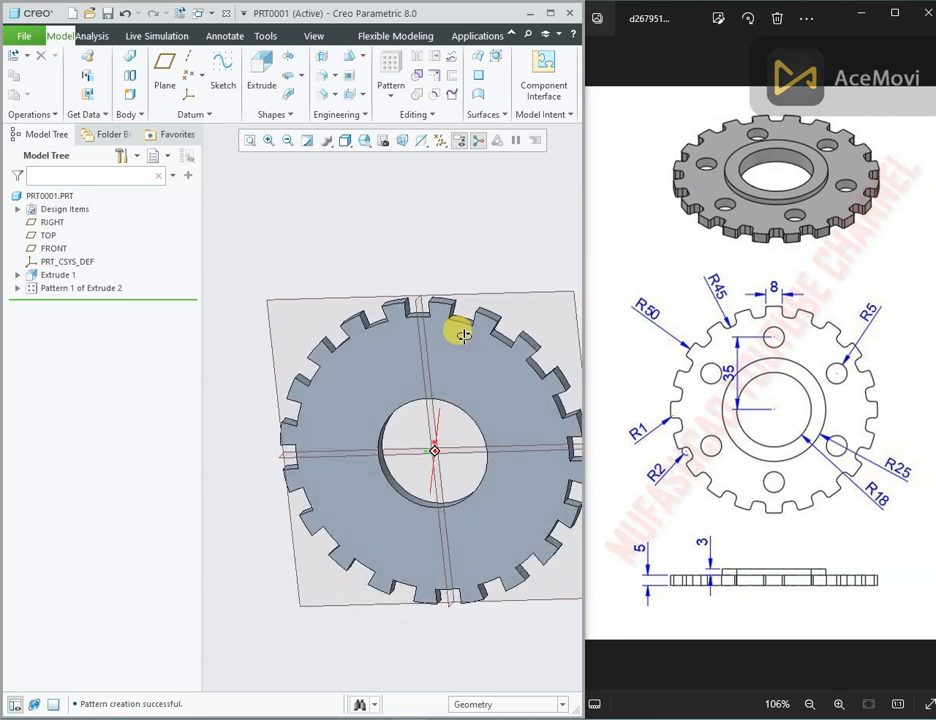
Step: Delete the notch pattern from the ring while keeping the original notch cut
scroll(409, 305, "down", 4)
scroll(420, 287, "up", 3)
middle_click_drag(412, 267, 427, 234)
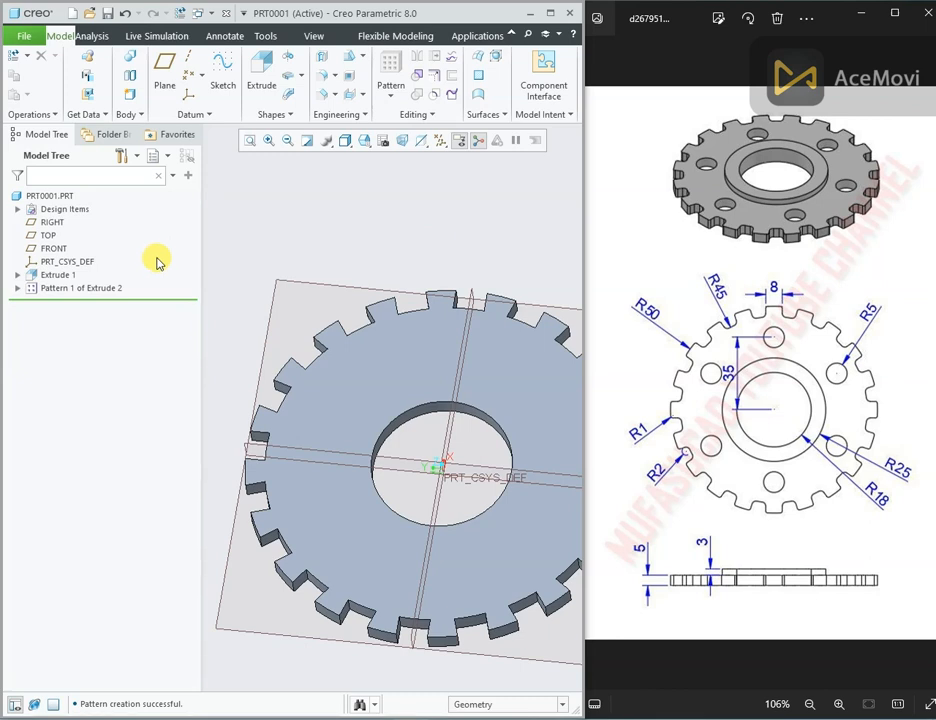
left_click(80, 290)
right_click(78, 290)
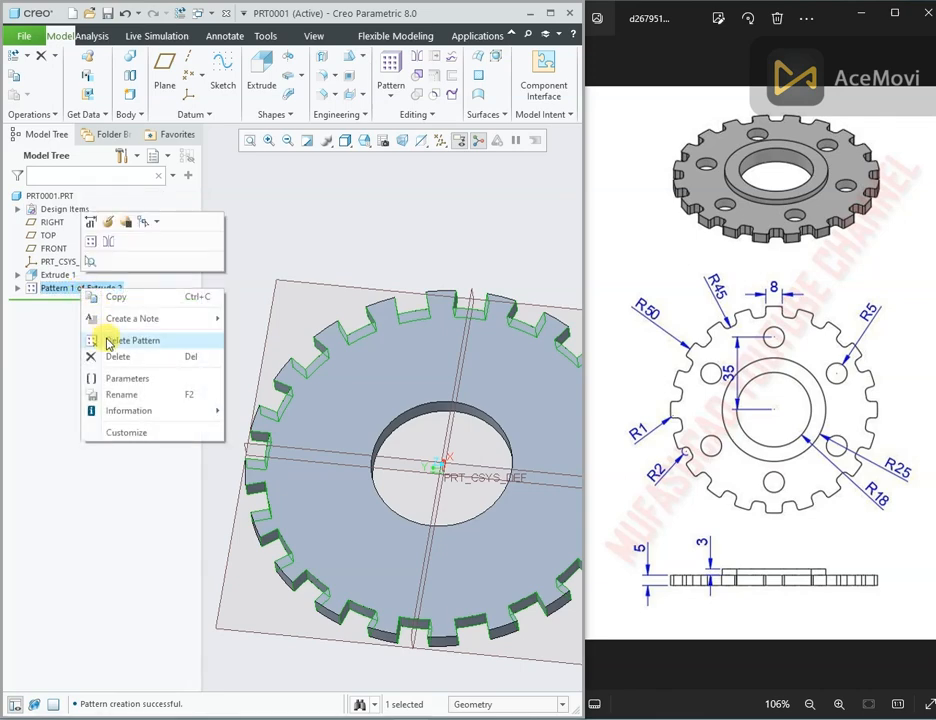
left_click(106, 337)
left_click(323, 257)
Step: Start a round on the two inner bottom edges of the notch and set its radius to 2
middle_click_drag(317, 258, 516, 345)
scroll(392, 250, "up", 2)
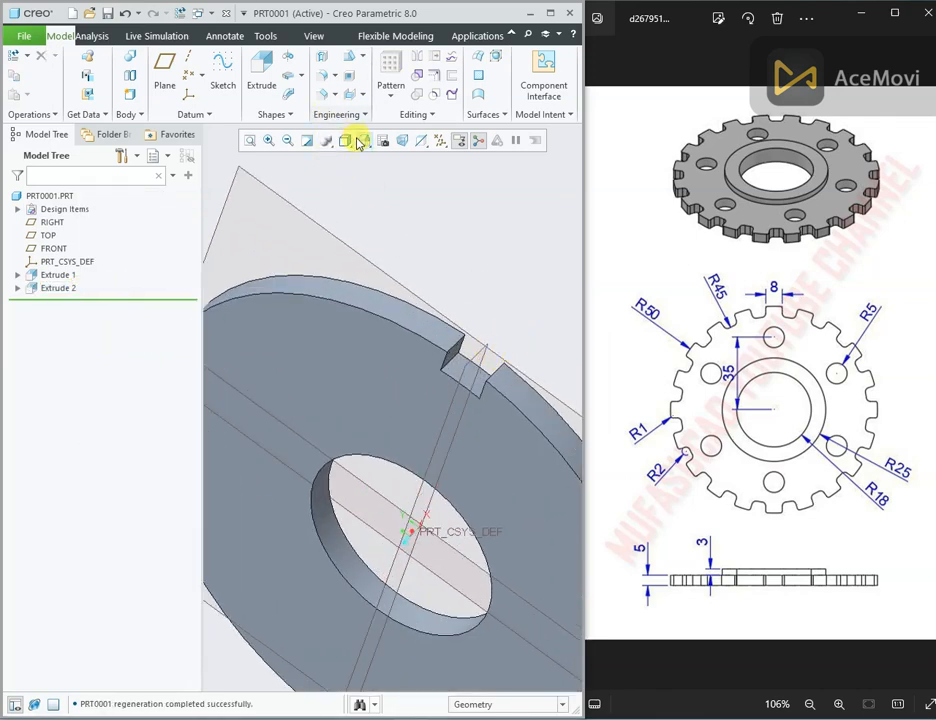
mouse_move(514, 355)
middle_mouse_down()
mouse_move(493, 309)
mouse_move(520, 334)
middle_mouse_up()
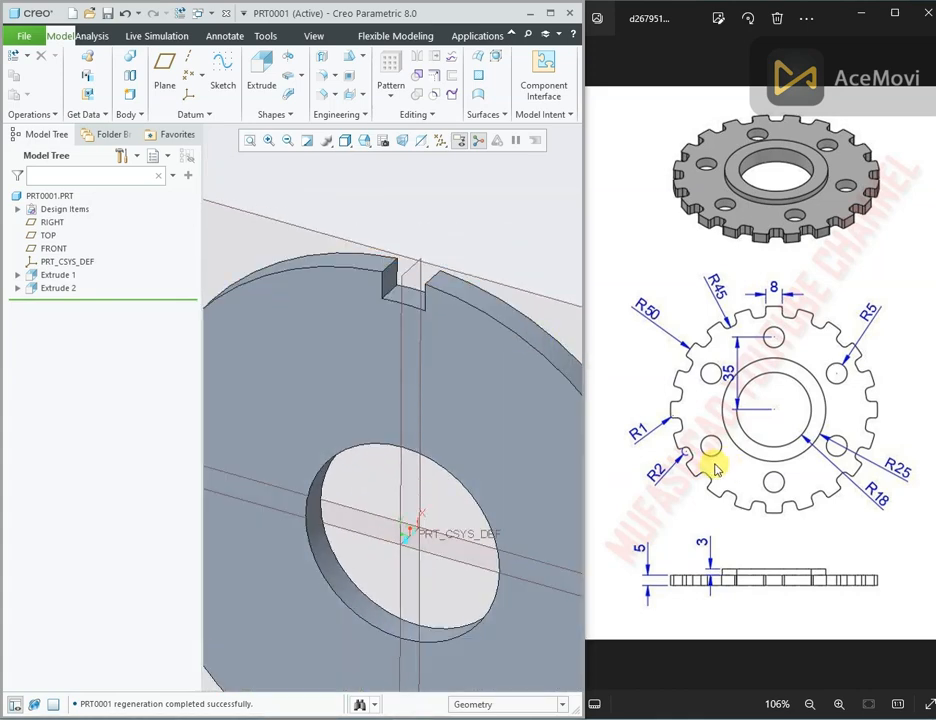
left_click(397, 290)
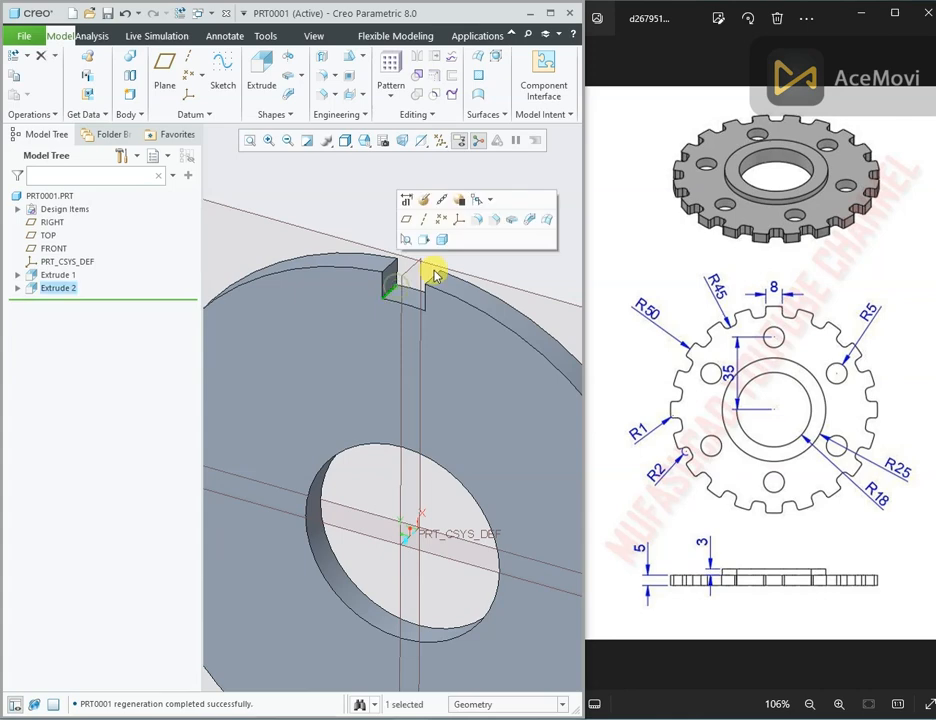
middle_click_drag(433, 265, 518, 309)
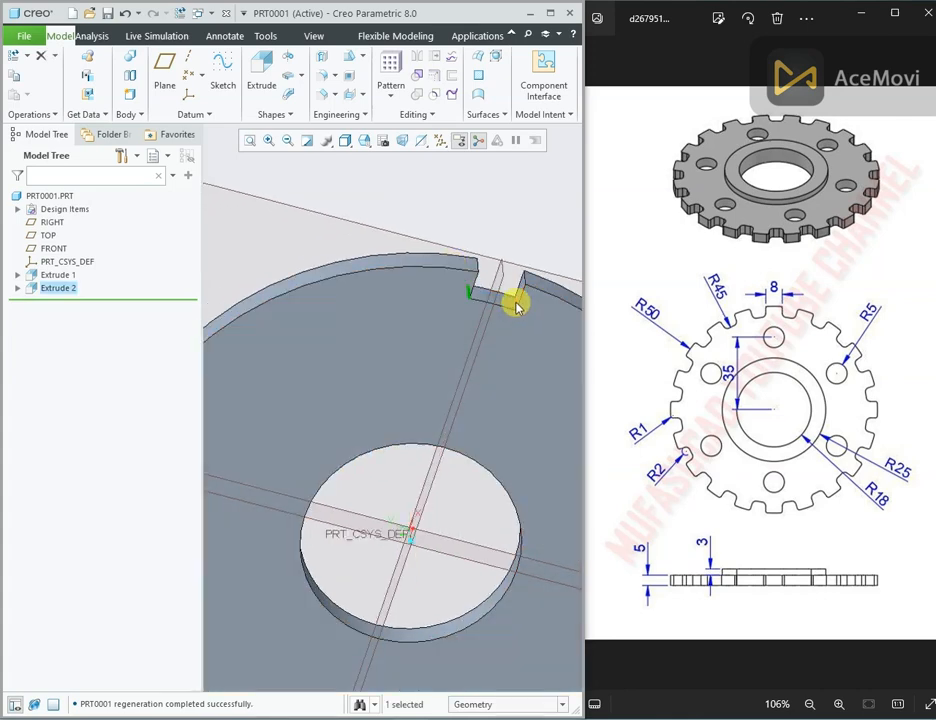
left_click(516, 304)
middle_click_drag(520, 266, 478, 251)
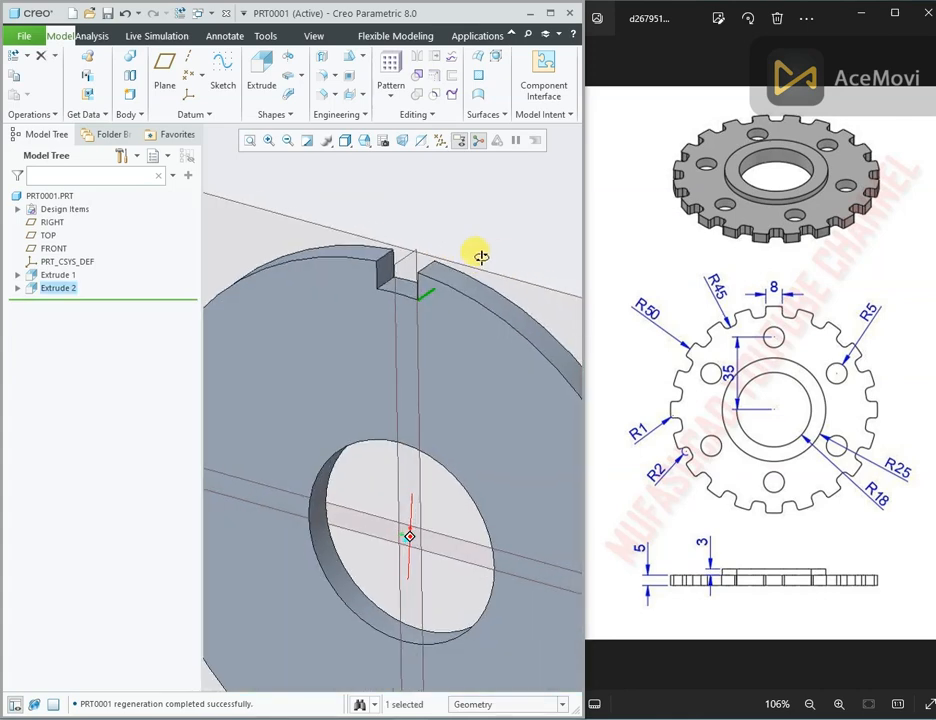
left_click(404, 288, "ctrl")
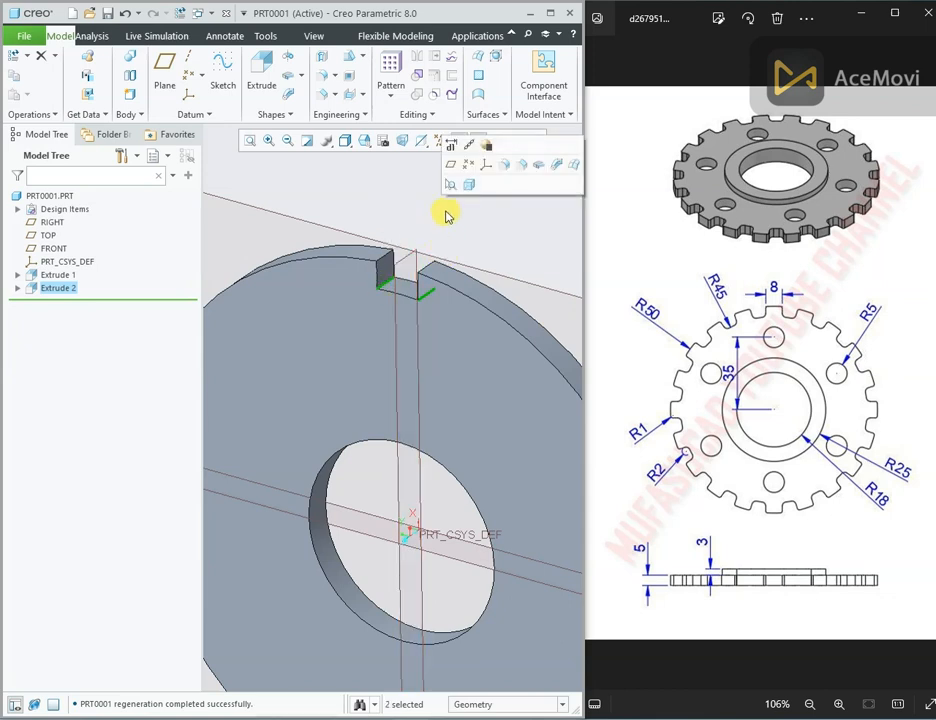
left_click(508, 170)
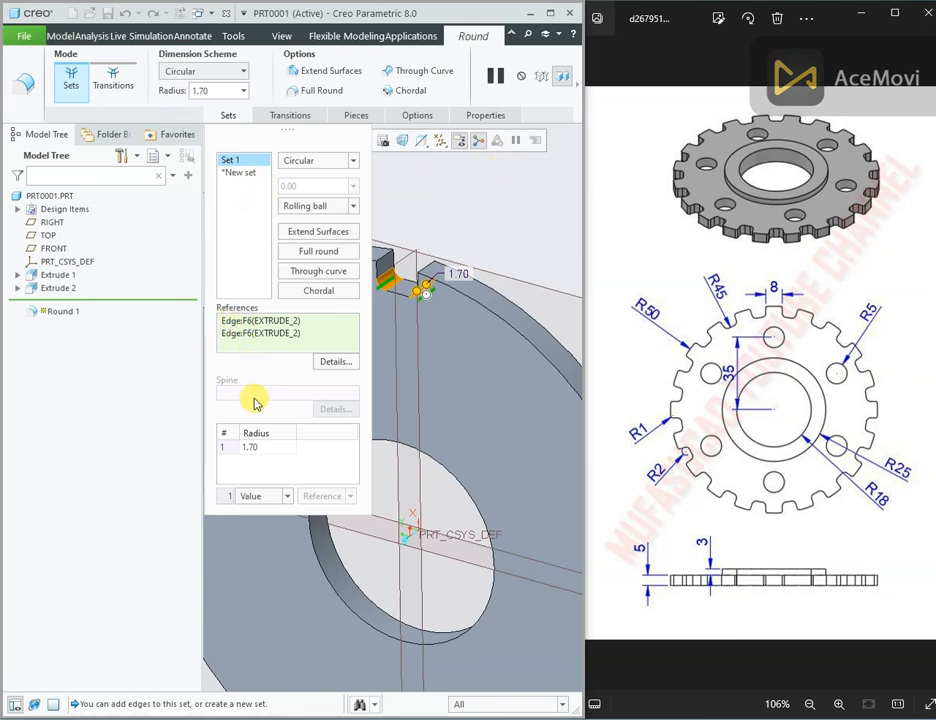
double_click(267, 447)
type("2")
key("Return")
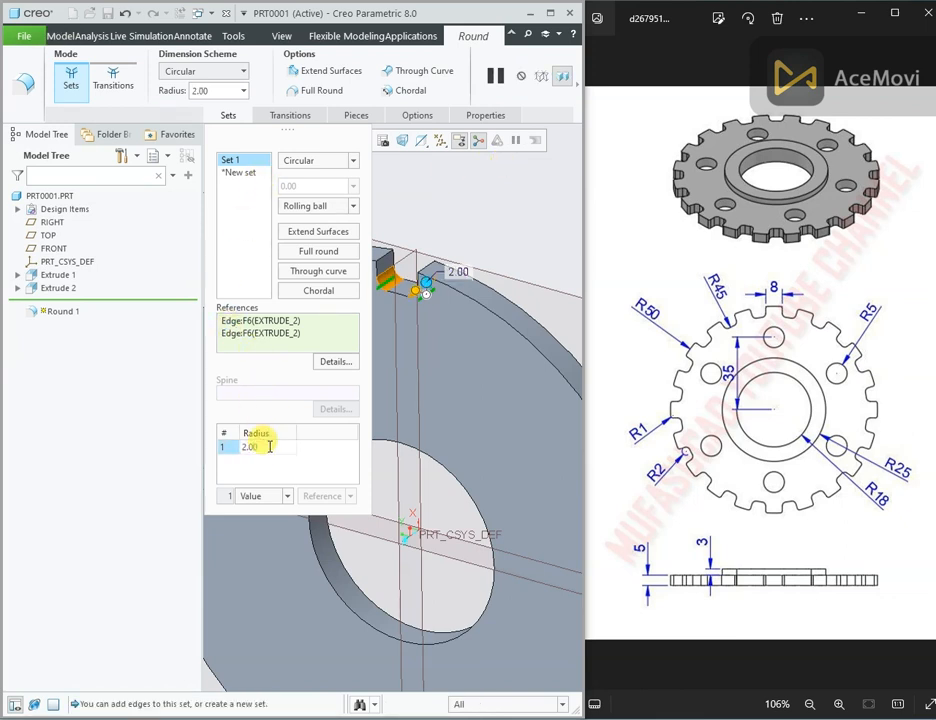
Step: Add a second round set on one outer corner edge of the notch
left_click(241, 173)
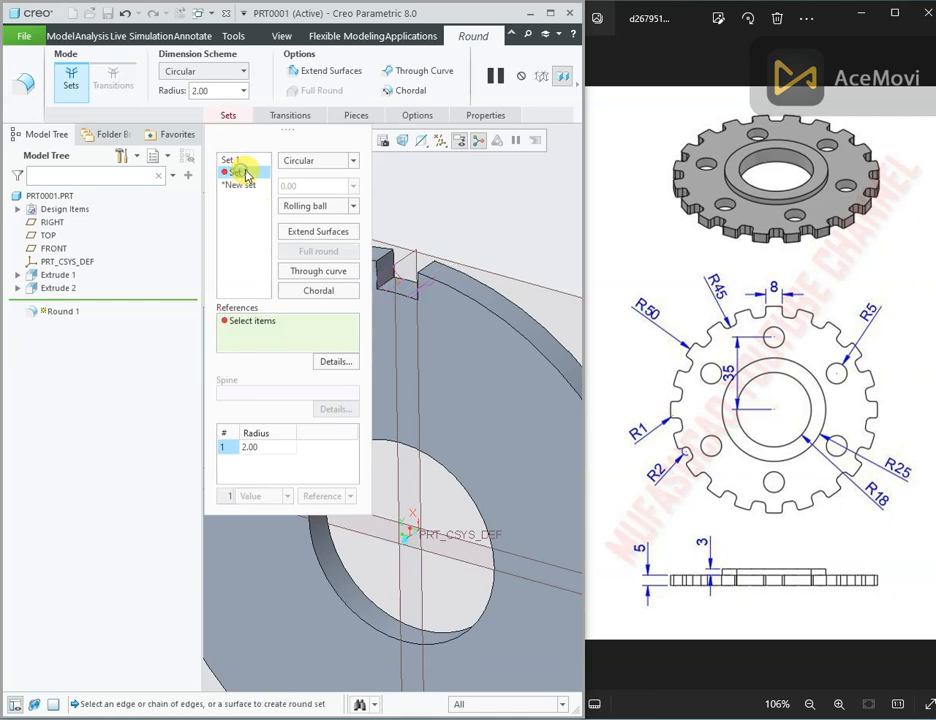
scroll(386, 259, "up", 2)
left_click(388, 259)
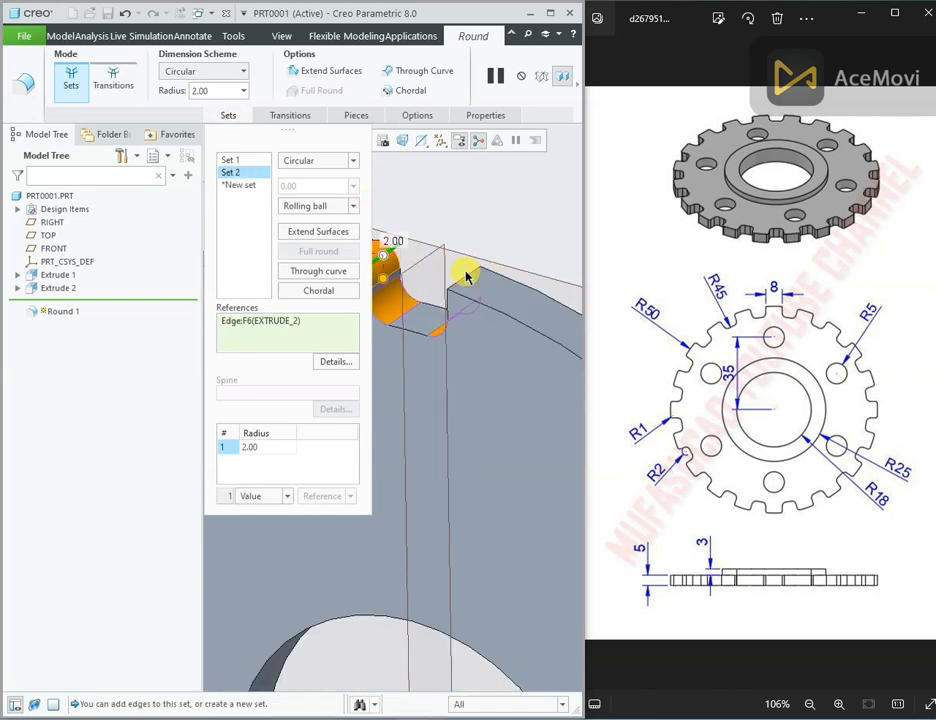
left_click(466, 283)
middle_click_drag(467, 282, 486, 222)
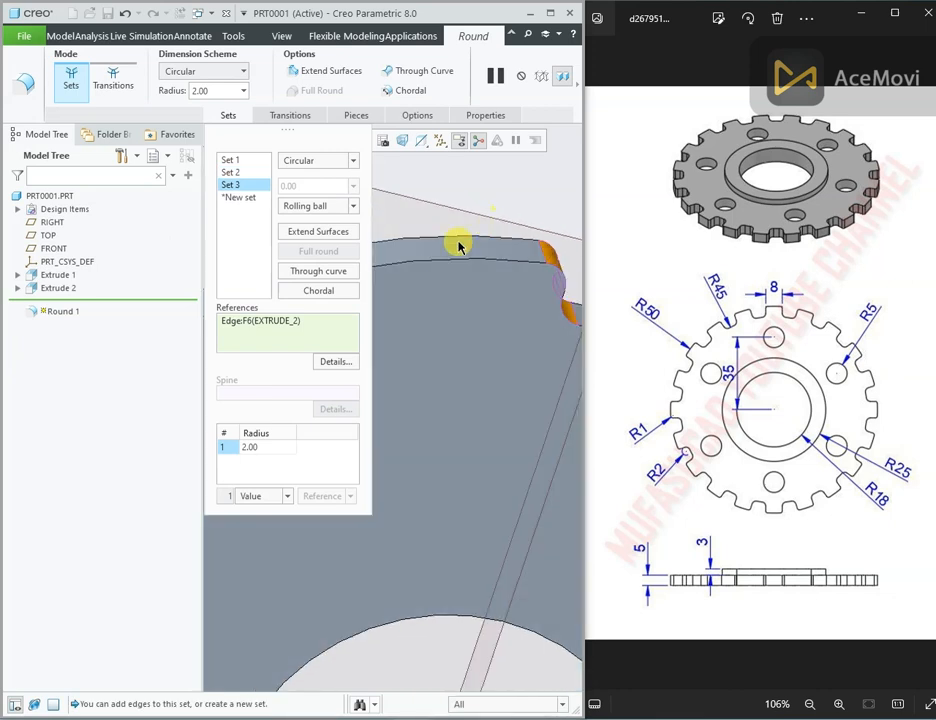
double_click(278, 446)
type("1")
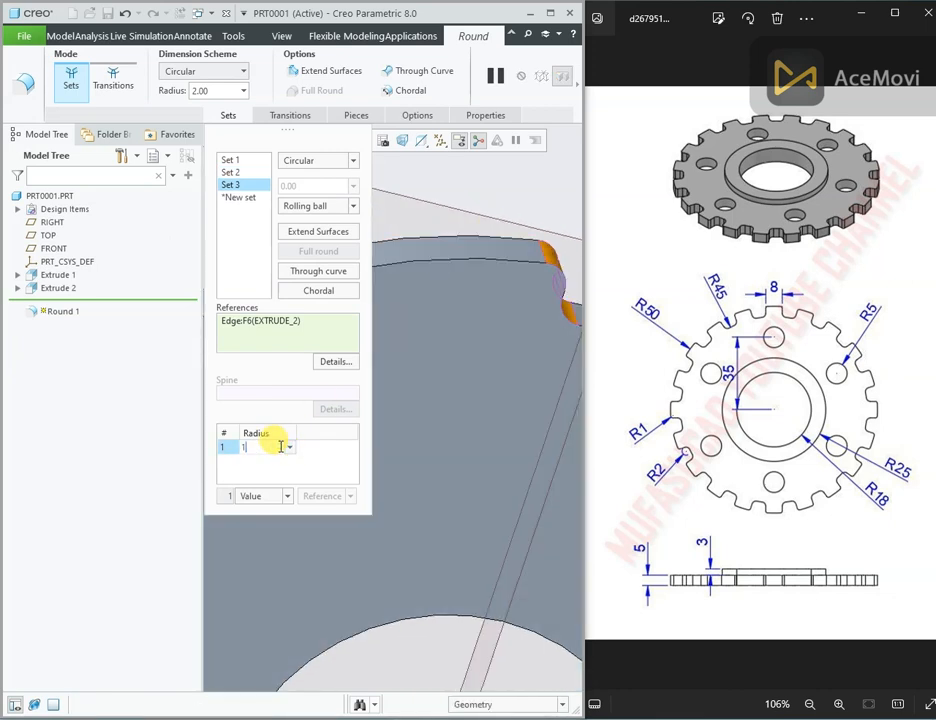
key("Return")
scroll(418, 265, "up", 3)
middle_click_drag(474, 262, 439, 240)
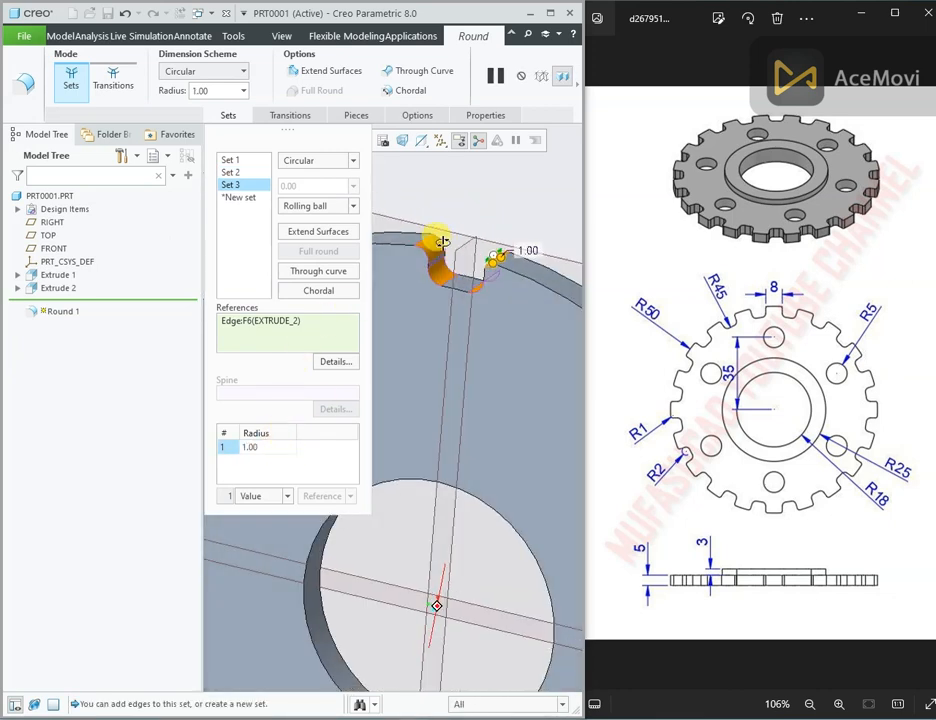
middle_click_drag(474, 202, 420, 205)
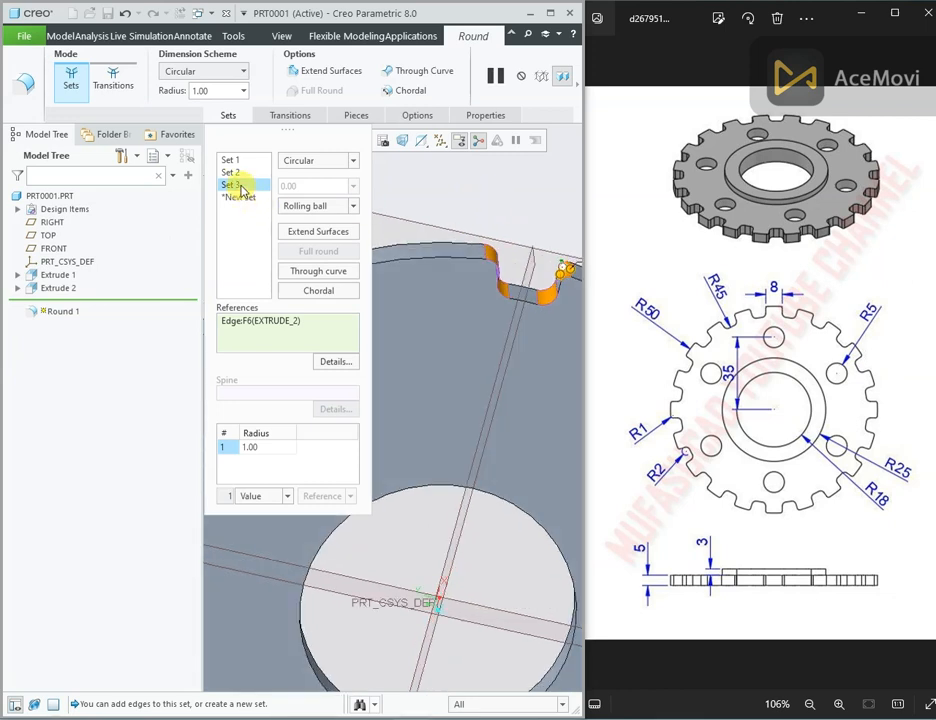
right_click(240, 188)
left_click(274, 208)
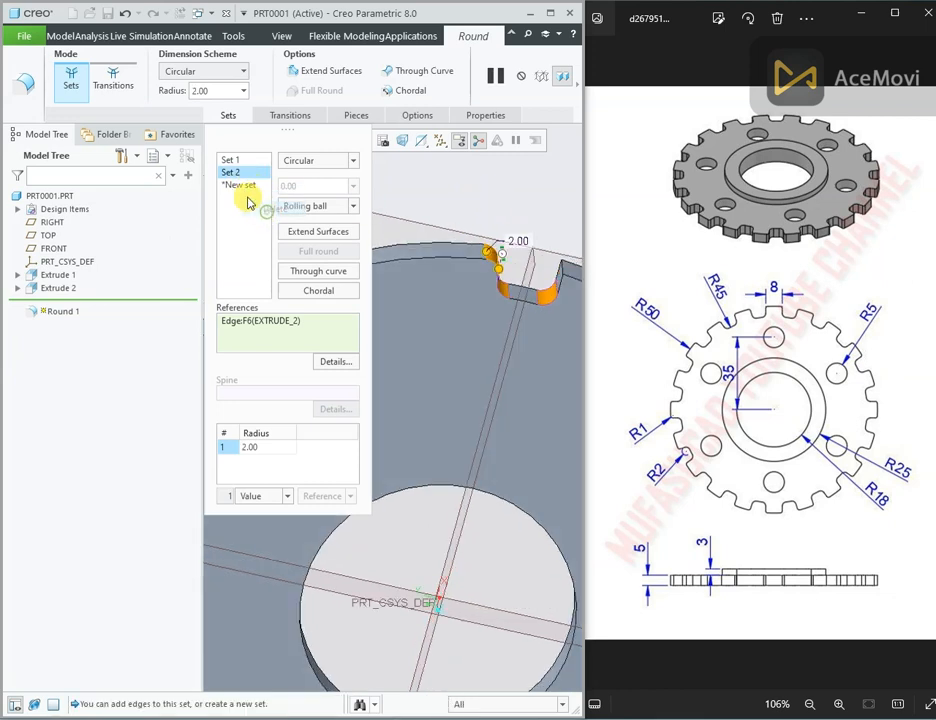
Step: Set the second round set's radius to 1, add the notch's other outer corner edge to it and complete the round
double_click(250, 446)
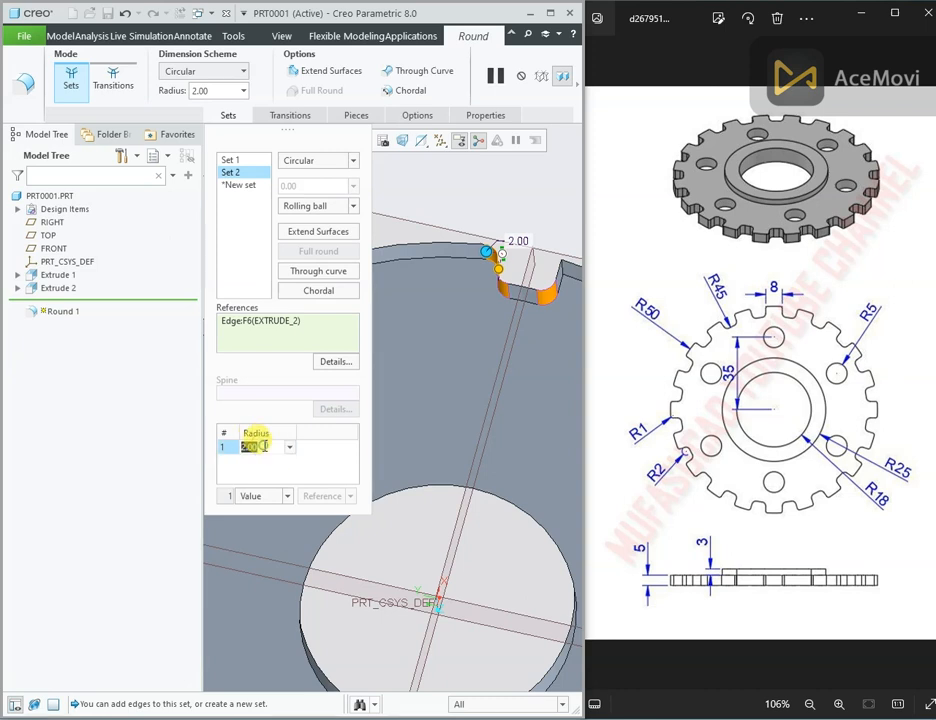
type("1")
key("Return")
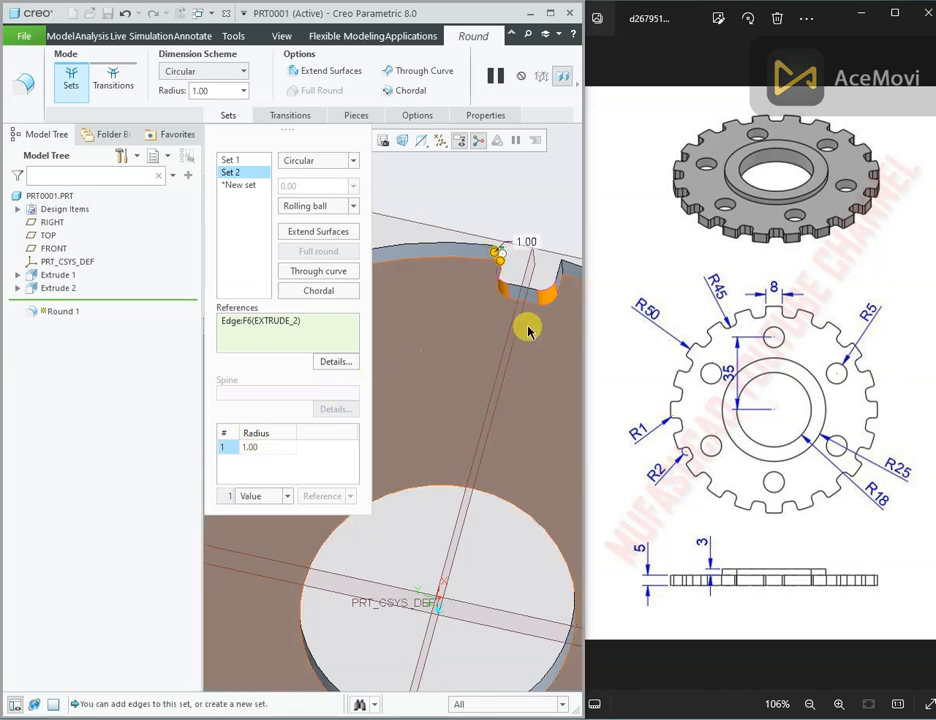
scroll(560, 255, "up", 3)
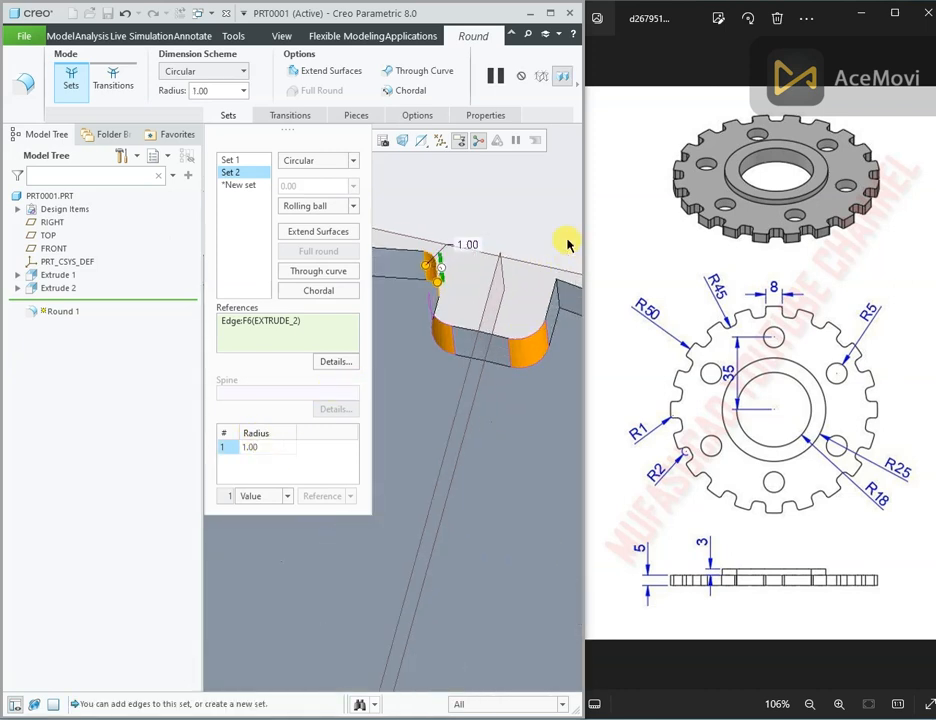
left_click(560, 300, "ctrl")
middle_click_drag(560, 292, 461, 204)
middle_click(480, 225)
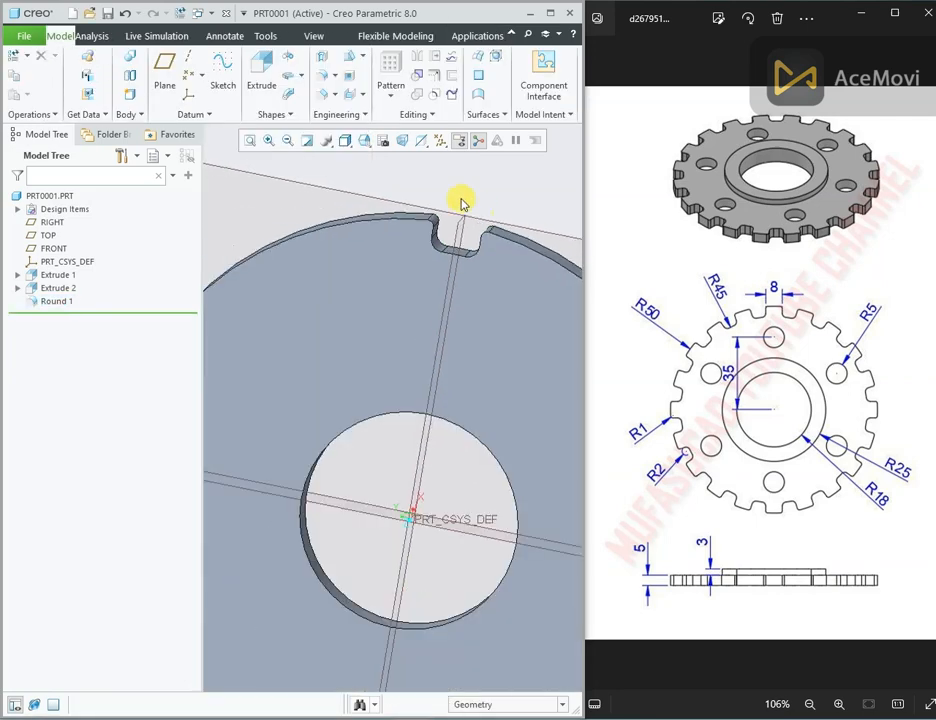
Step: Group the notch cut Extrude 2 with Round 1
left_click(56, 290)
left_click(57, 302, "ctrl")
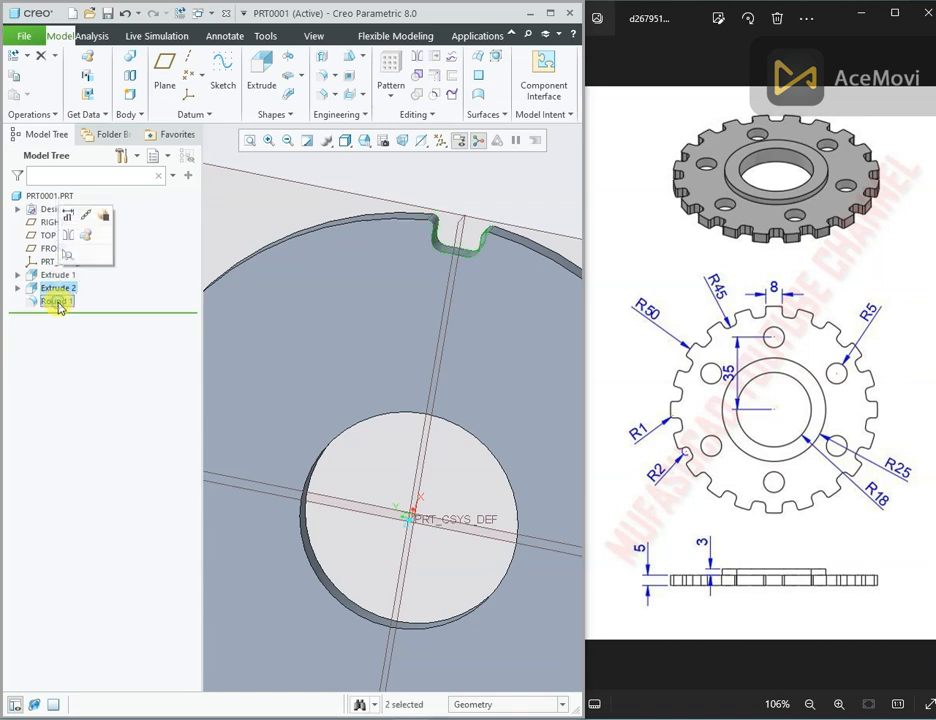
left_click(87, 254)
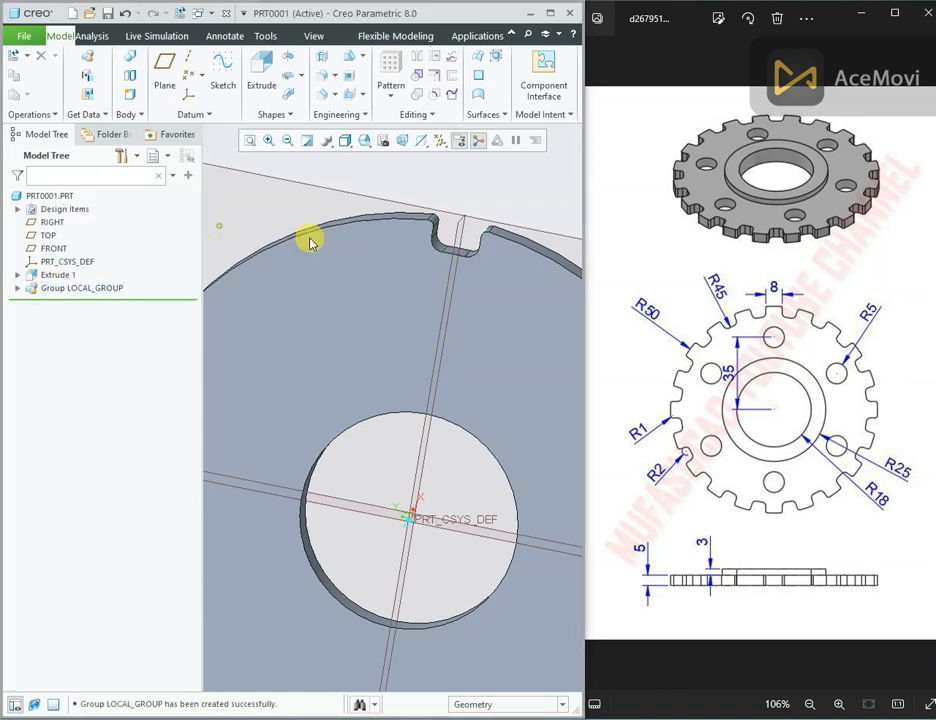
Step: Start an axis pattern of the notch group about the coordinate system axis through the ring's centre
scroll(309, 242, "up", 3)
middle_click_drag(378, 268, 355, 253)
left_click(52, 289)
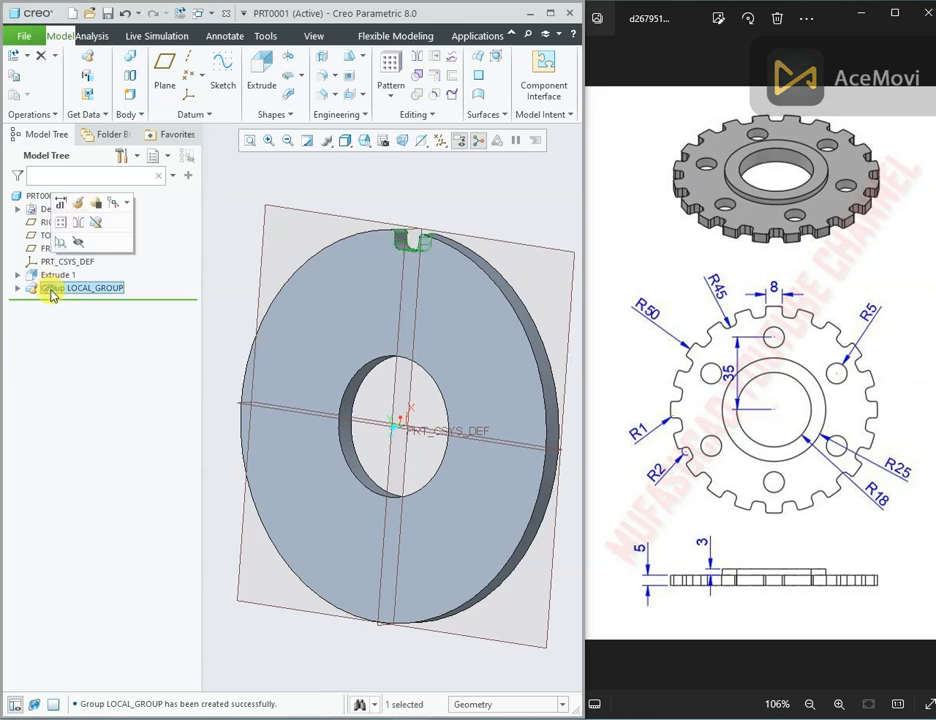
left_click(60, 240)
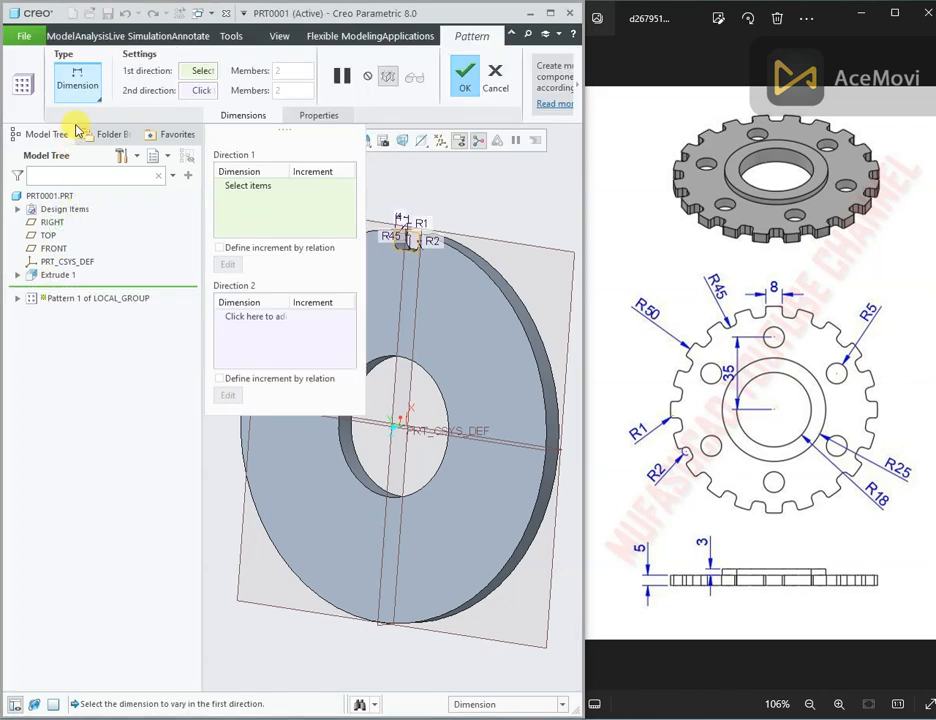
left_click(80, 88)
left_click(92, 148)
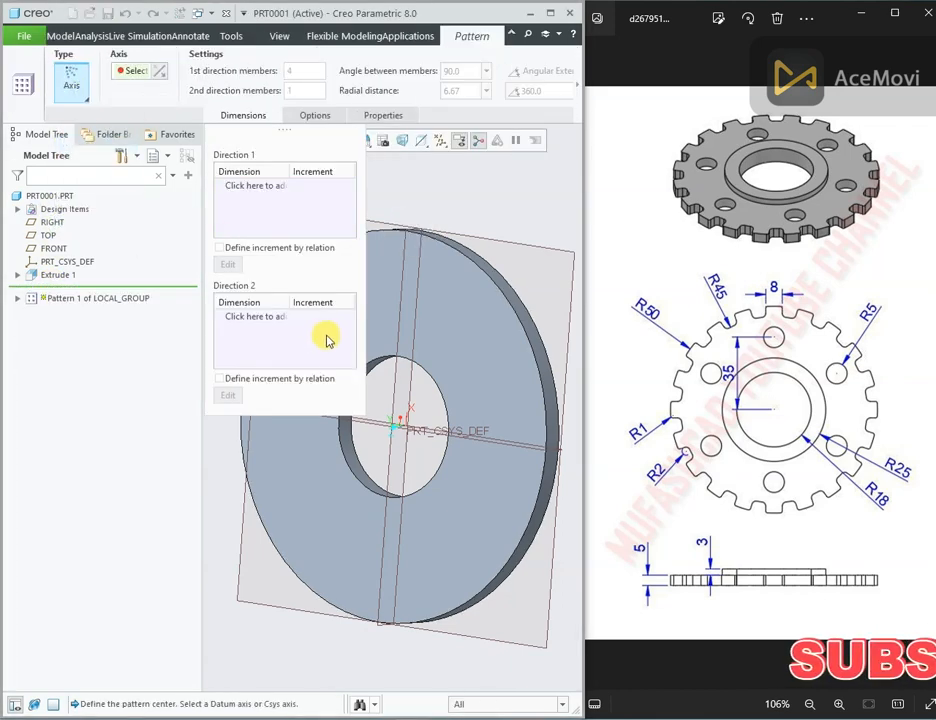
scroll(403, 425, "down", 3)
scroll(402, 424, "down", 3)
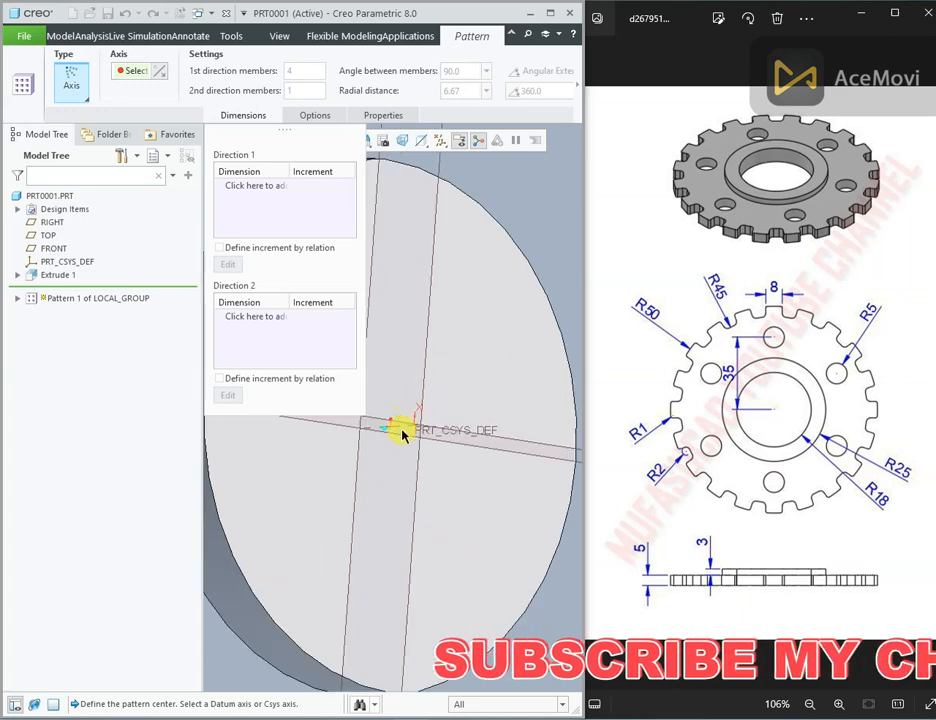
left_click(404, 428)
scroll(430, 456, "up", 5)
scroll(443, 464, "up", 3)
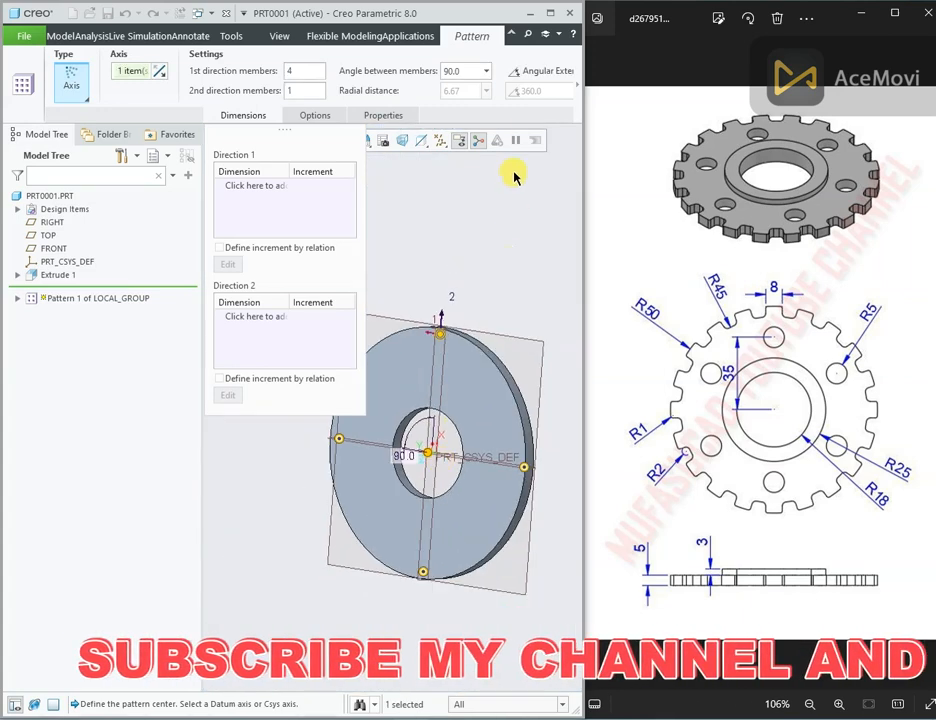
Step: Set the group pattern to 20 members over a 360° angular extent and complete it
left_click(526, 76)
left_click_drag(300, 74, 268, 62)
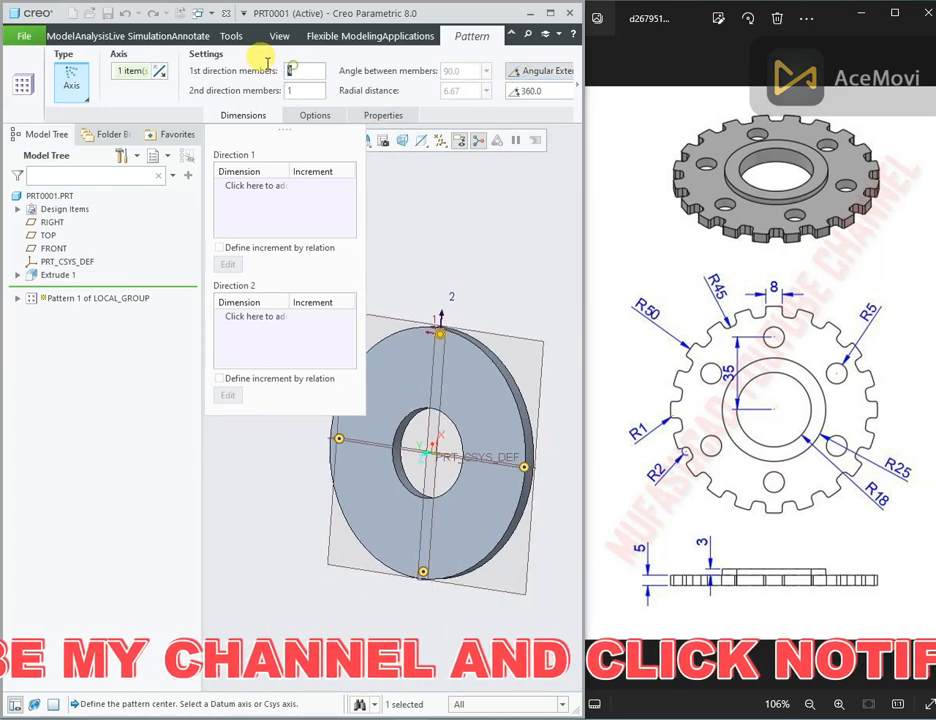
type("20")
middle_click(449, 271)
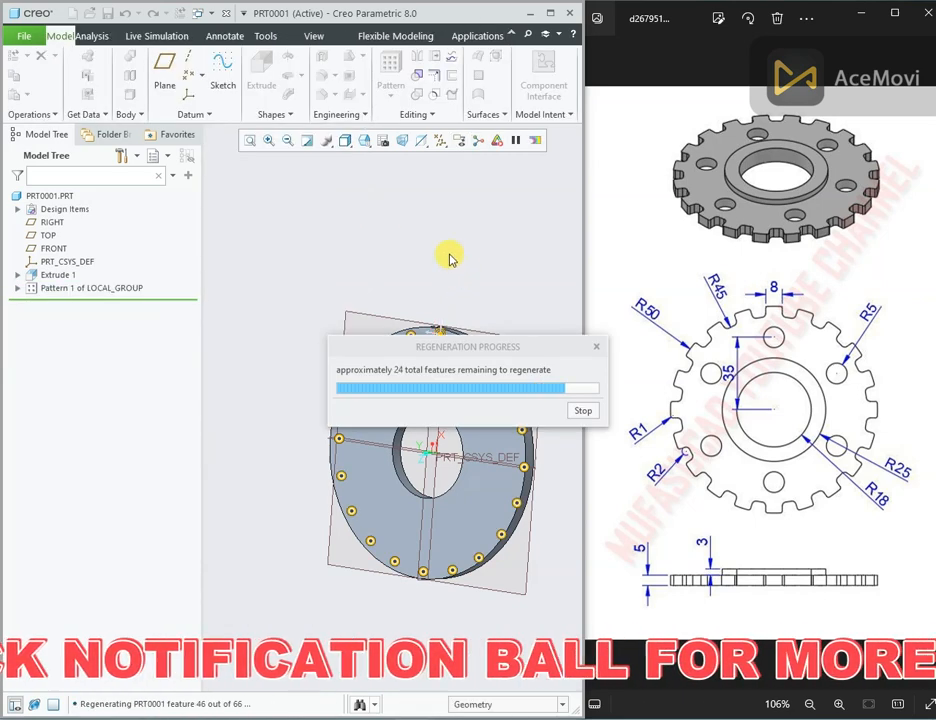
Step: Place a simple hole on the ring's flat face with the RIGHT and TOP datum planes as offset references
middle_click_drag(458, 257, 477, 345)
scroll(449, 418, "down", 2)
mouse_move(448, 416)
middle_mouse_down()
mouse_move(457, 411)
mouse_move(448, 412)
middle_mouse_up()
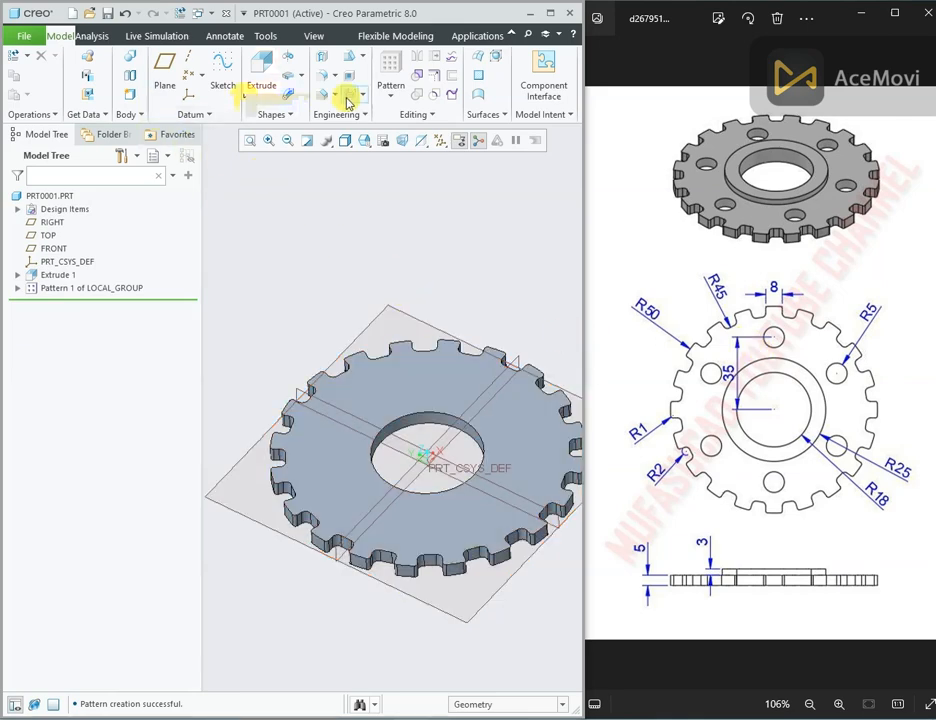
left_click(322, 58)
left_click(464, 376)
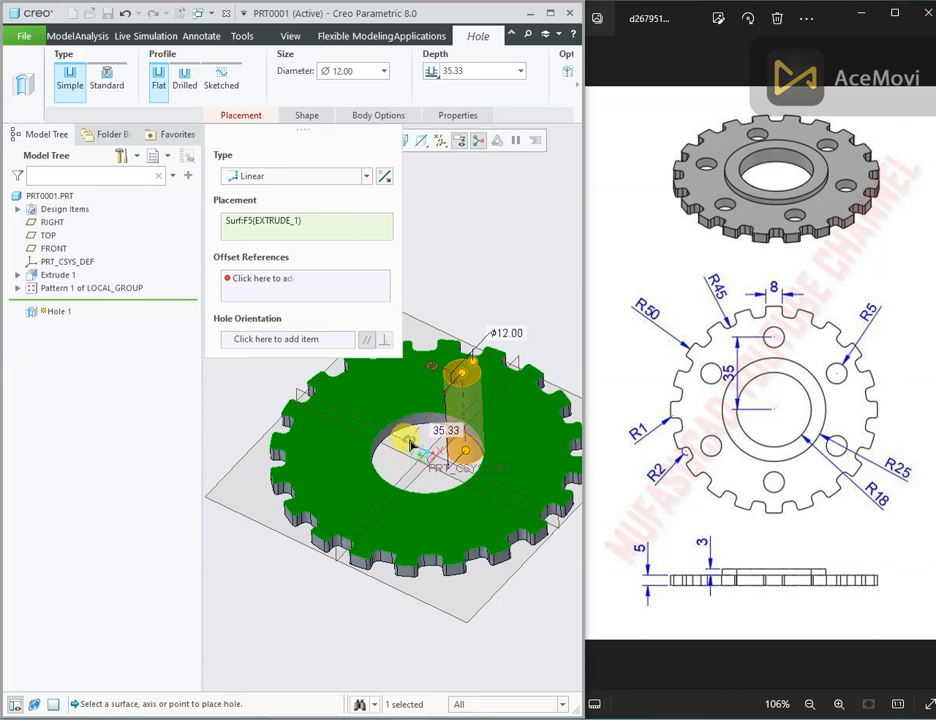
left_click_drag(410, 442, 398, 439)
left_click_drag(434, 366, 492, 386)
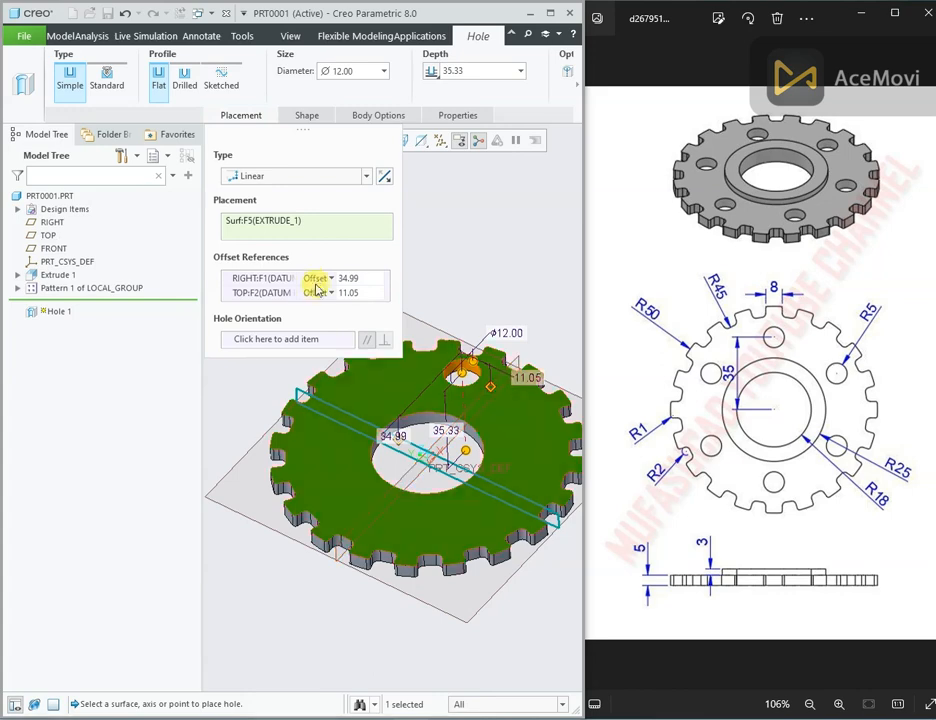
Step: Set the hole's offsets to 0 from the TOP plane and 35 from the RIGHT plane
left_click(350, 293)
type("0")
key("Return")
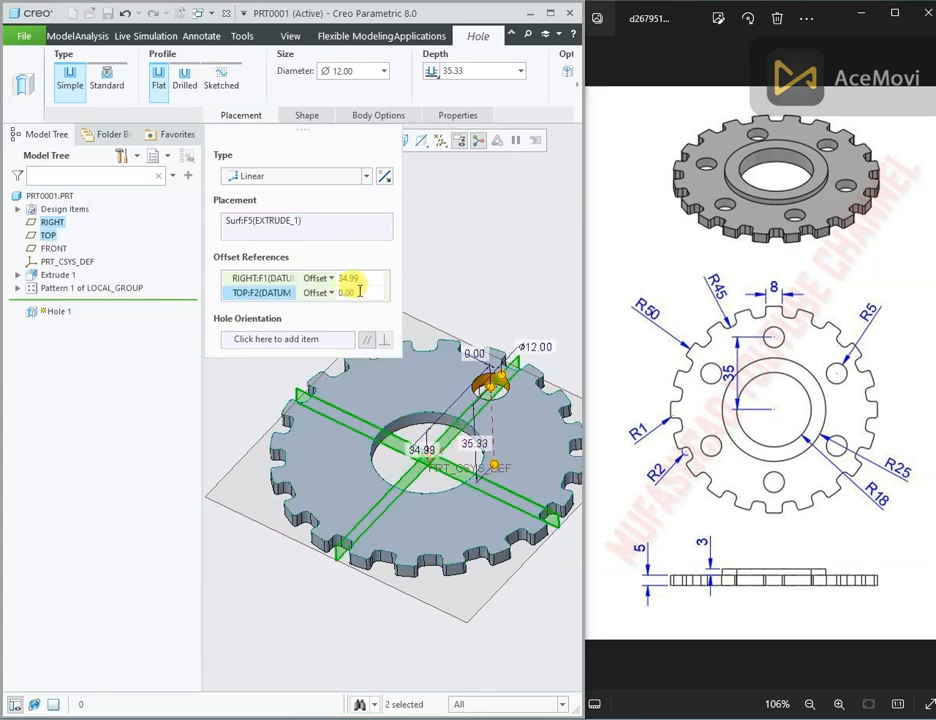
left_click(355, 279)
type("35")
key("Return")
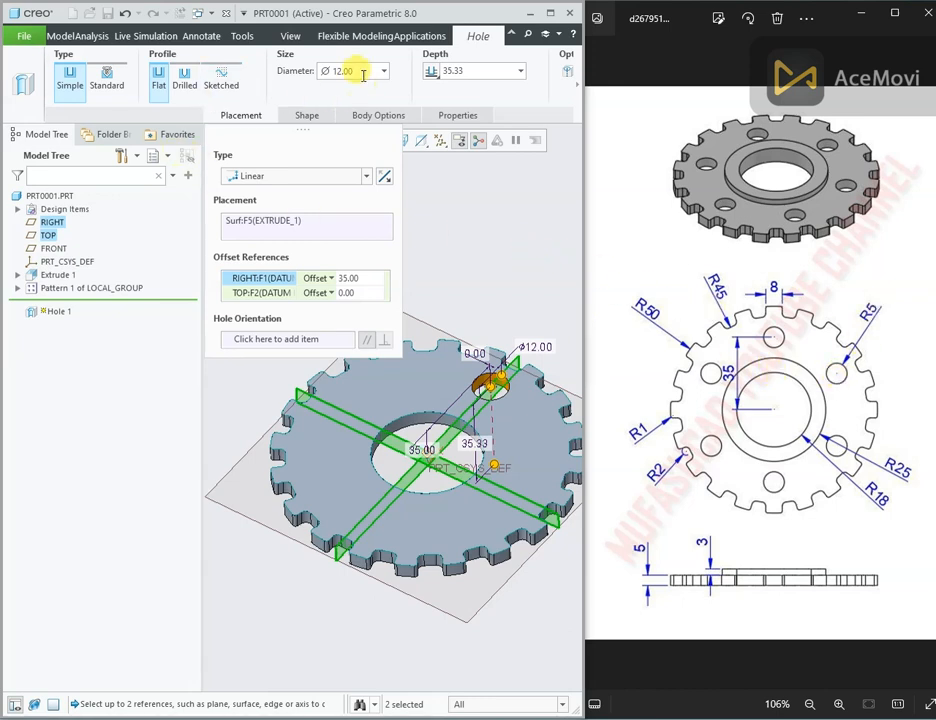
Step: Set the hole's diameter to 10 and complete the hole
type("10")
key("Return")
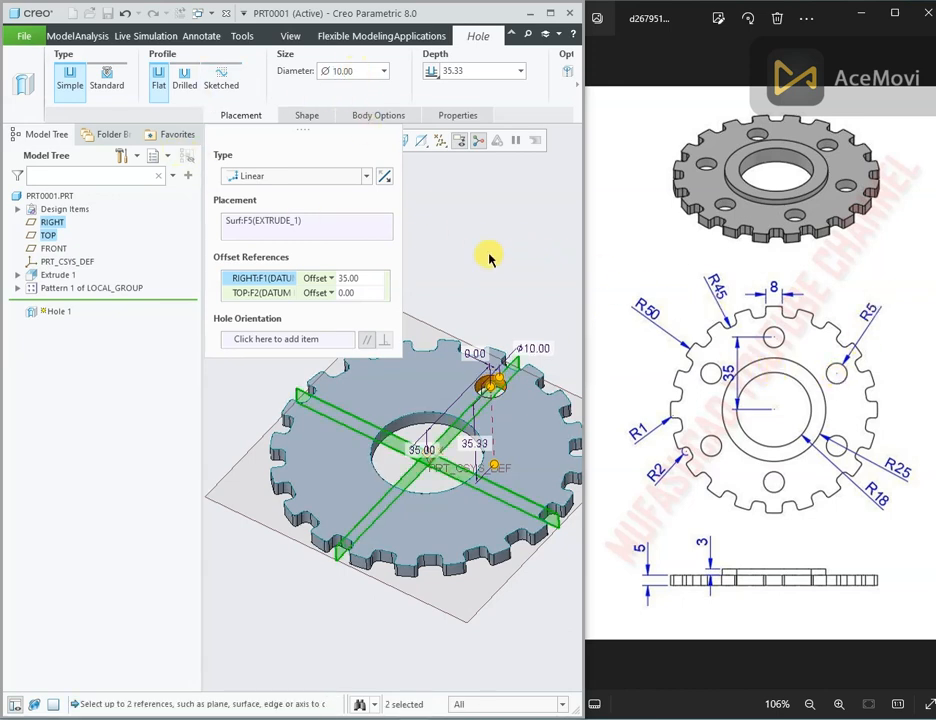
left_click(578, 90)
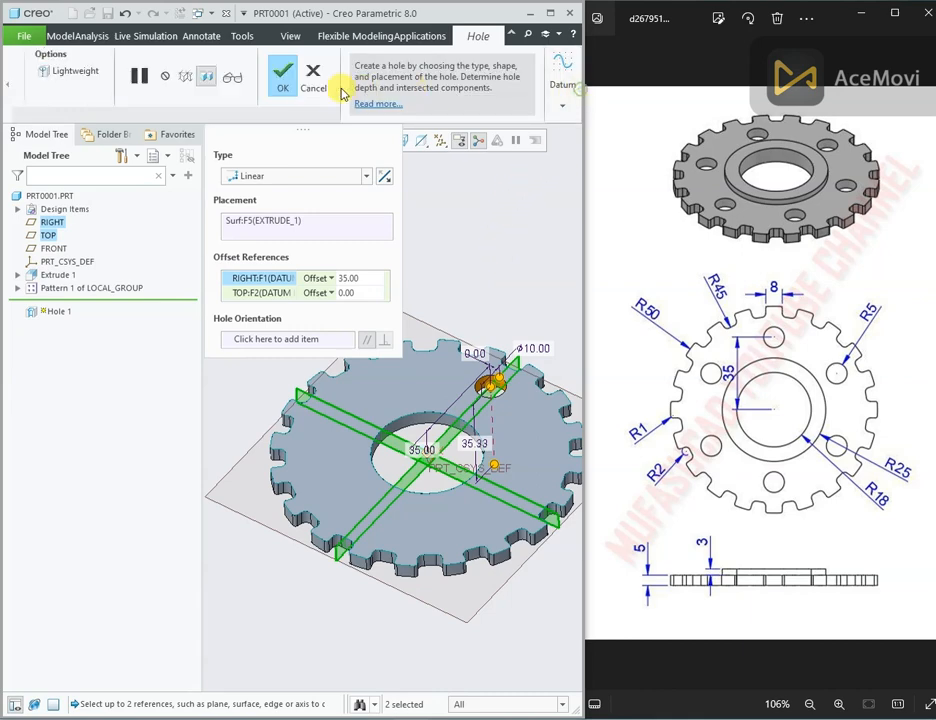
left_click(279, 78)
middle_click_drag(423, 224, 430, 253)
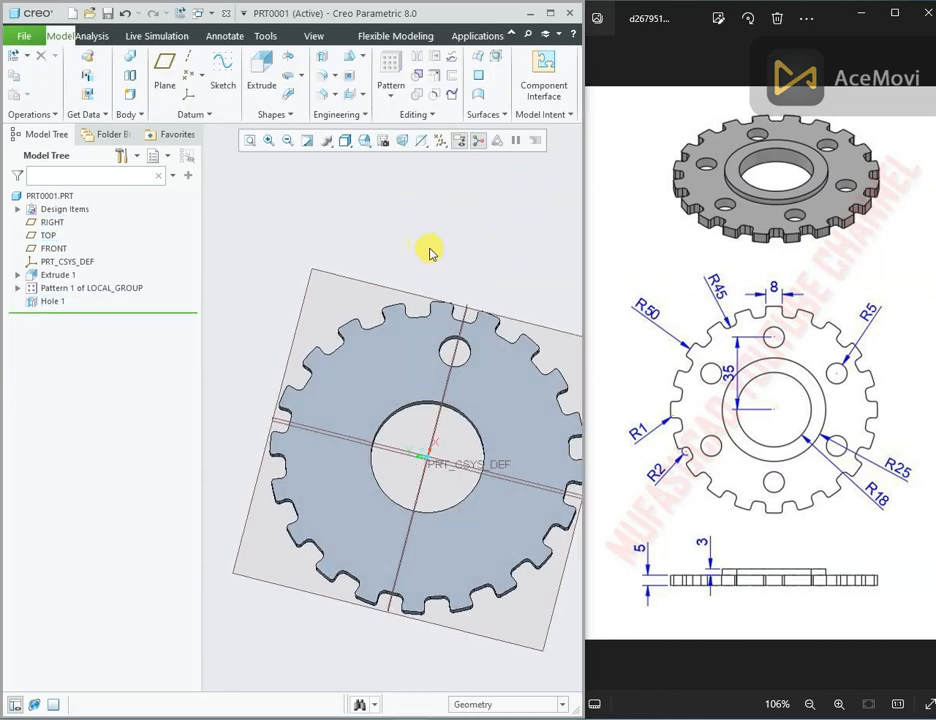
Step: Start an axis pattern of the hole about the coordinate system axis through the ring's centre
left_click(52, 301)
left_click(53, 233)
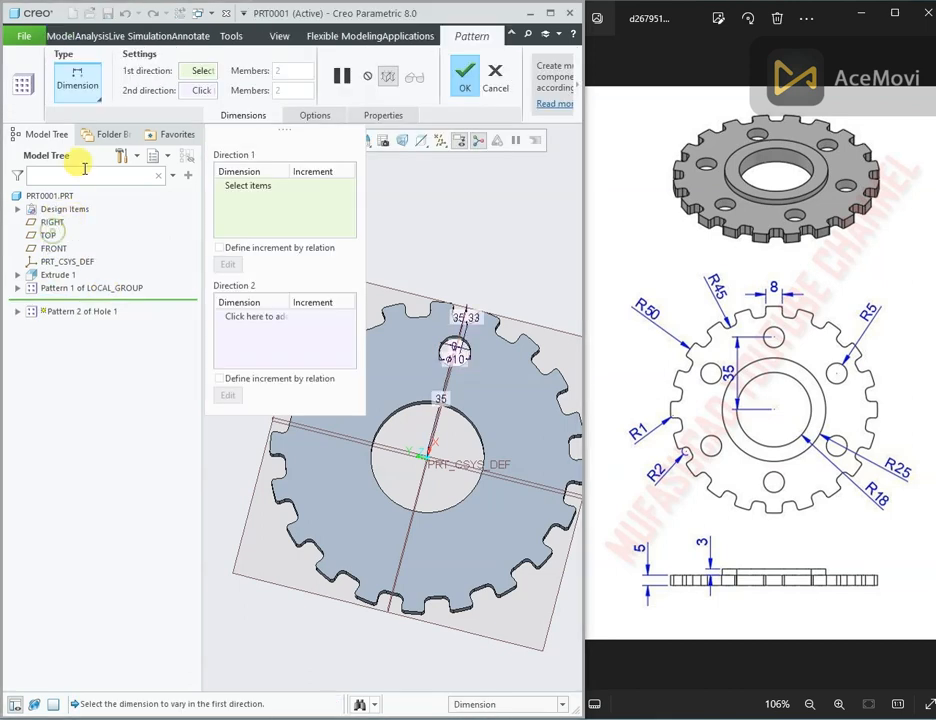
left_click(78, 82)
left_click(88, 146)
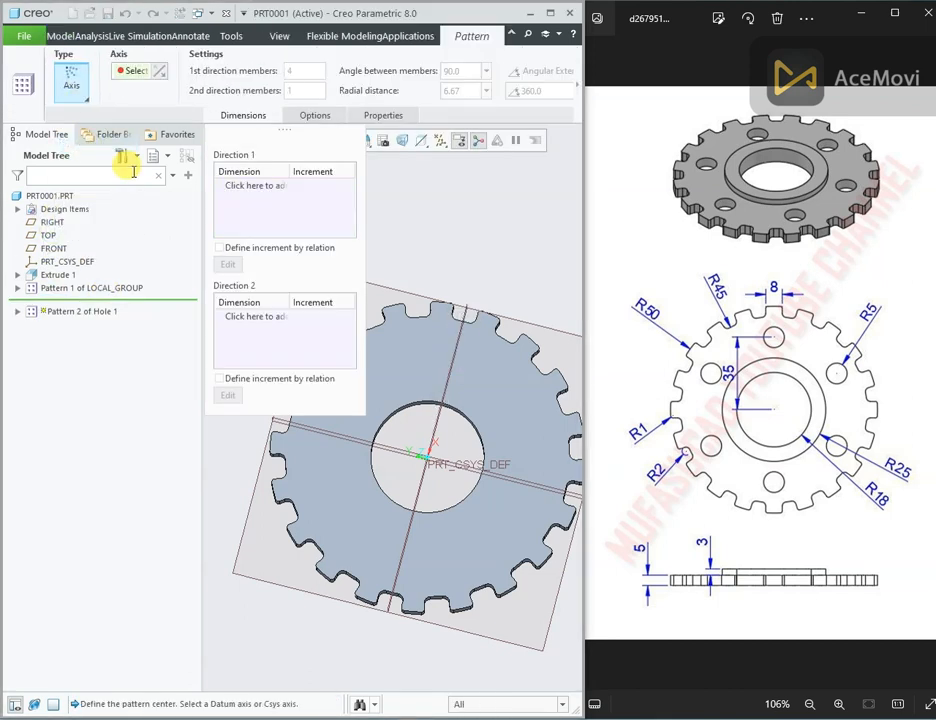
middle_click_drag(470, 449, 464, 389)
scroll(432, 432, "up", 4)
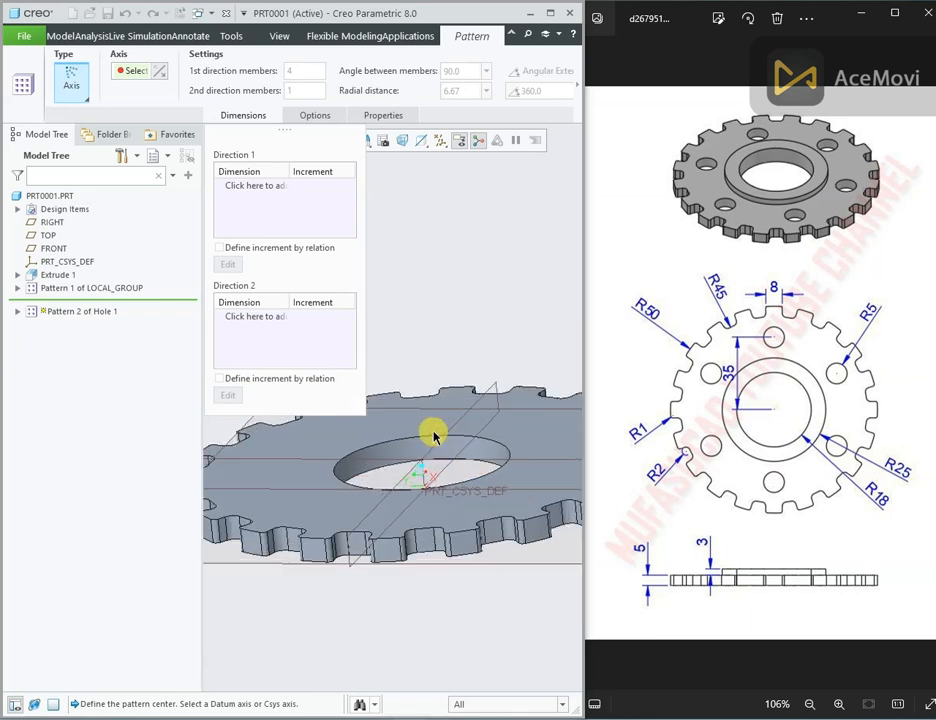
left_click(420, 487)
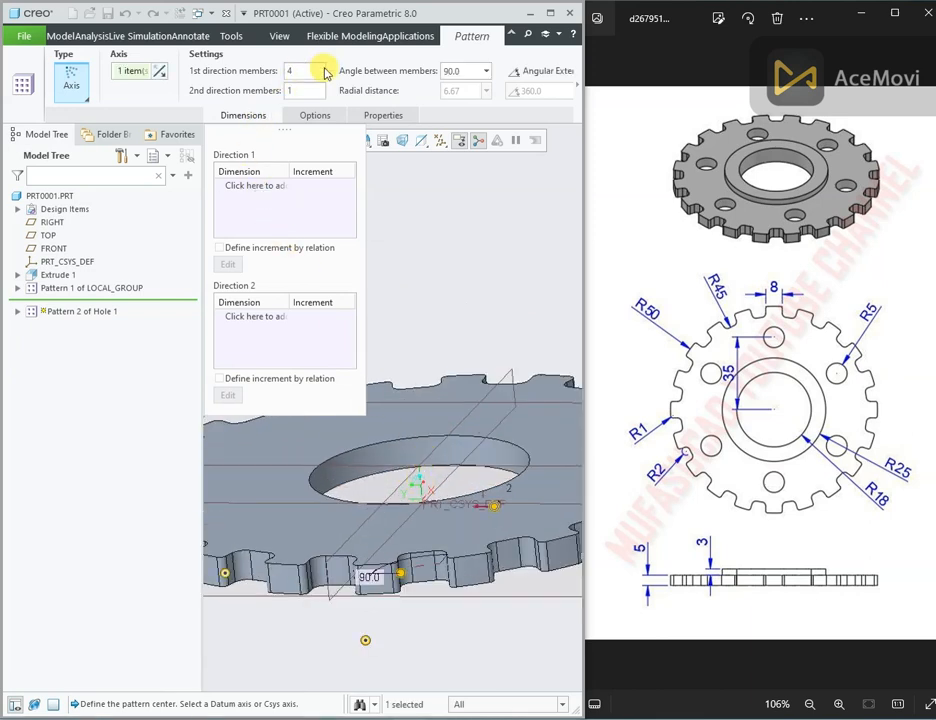
Step: Set the hole pattern to 6 members over a 360° angular extent and complete it
left_click(517, 72)
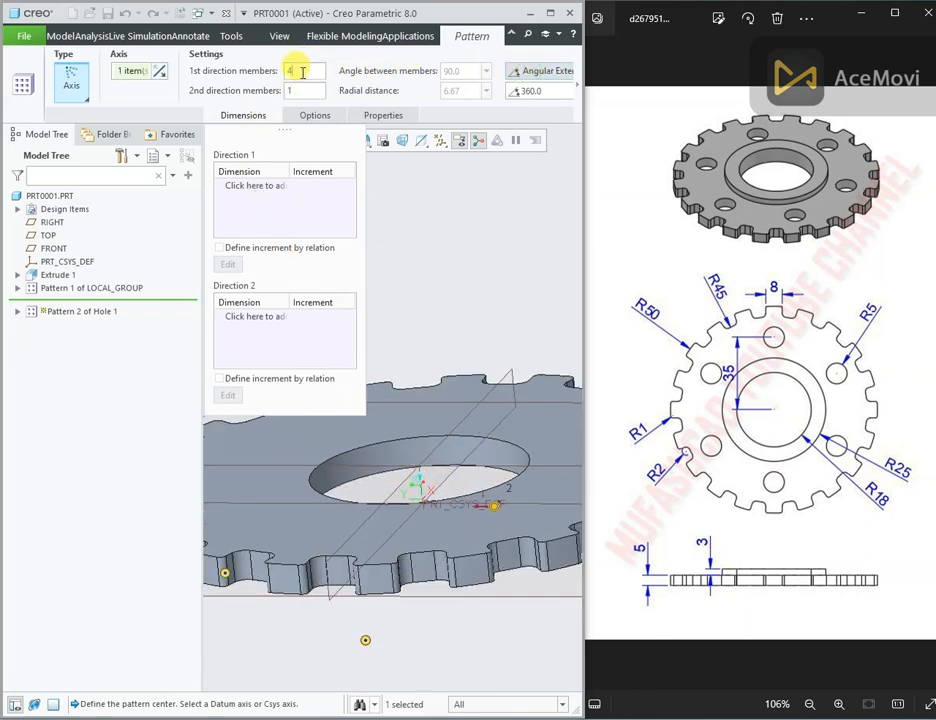
type("6")
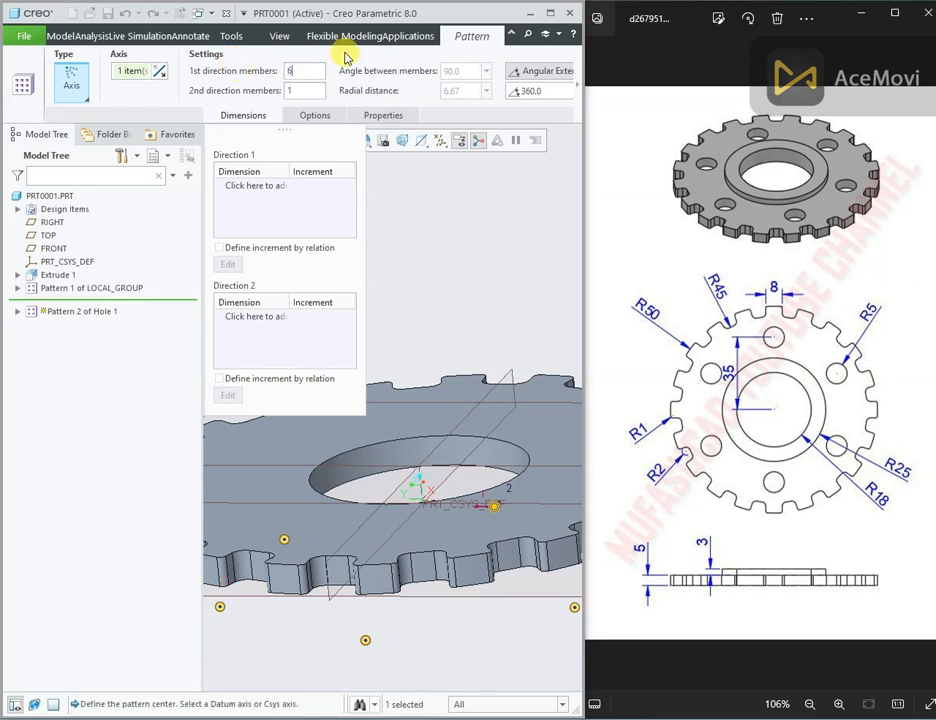
left_click(576, 88)
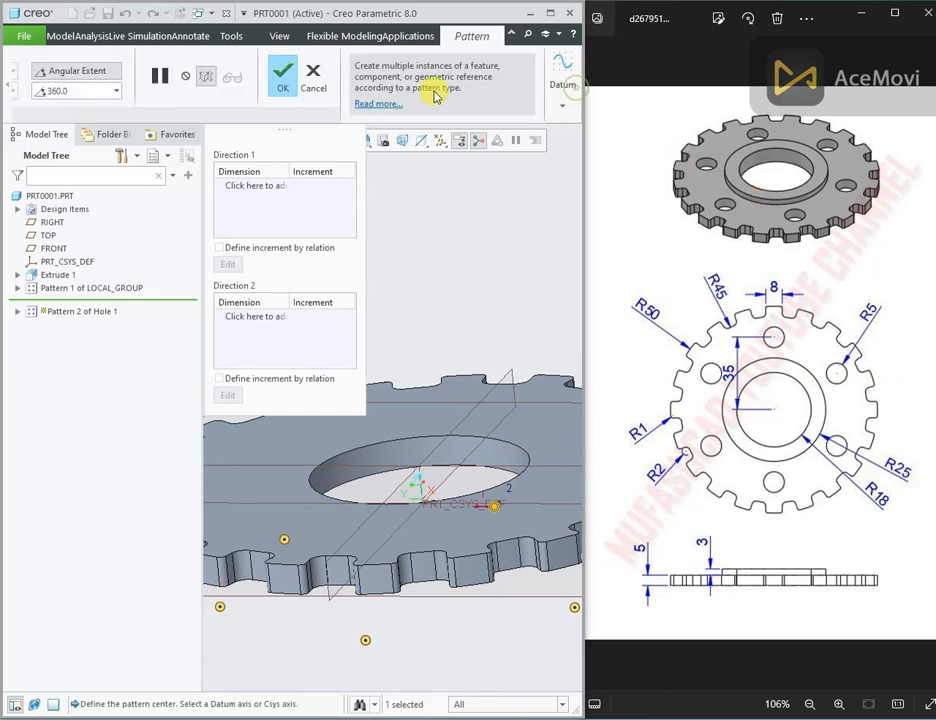
left_click(281, 85)
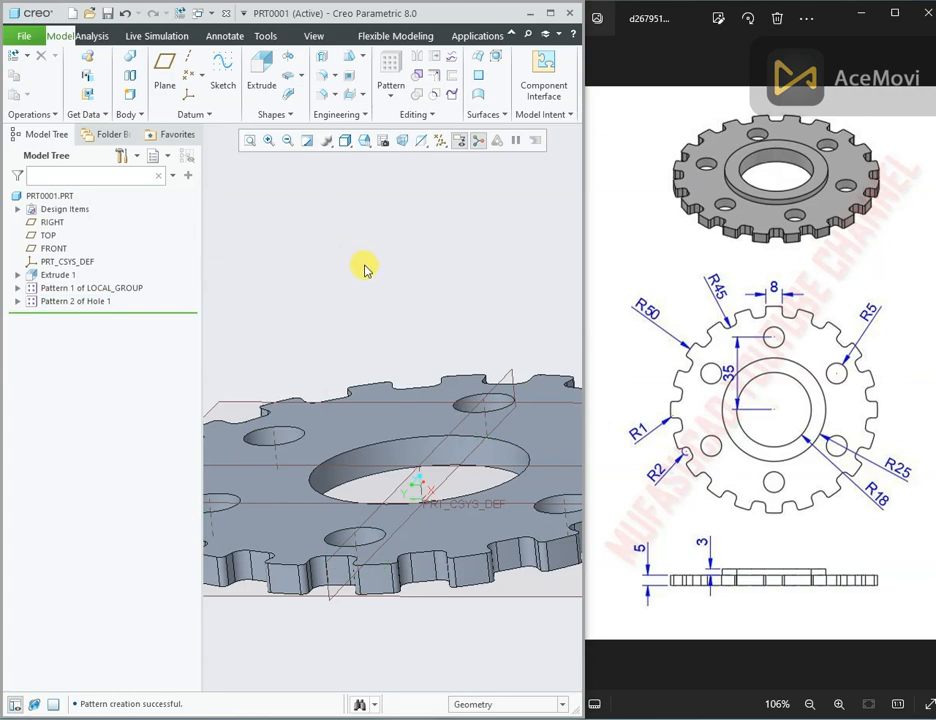
mouse_move(366, 267)
middle_mouse_down()
mouse_move(376, 355)
mouse_move(412, 355)
mouse_move(386, 340)
mouse_move(384, 355)
mouse_move(393, 362)
mouse_move(405, 330)
middle_mouse_up()
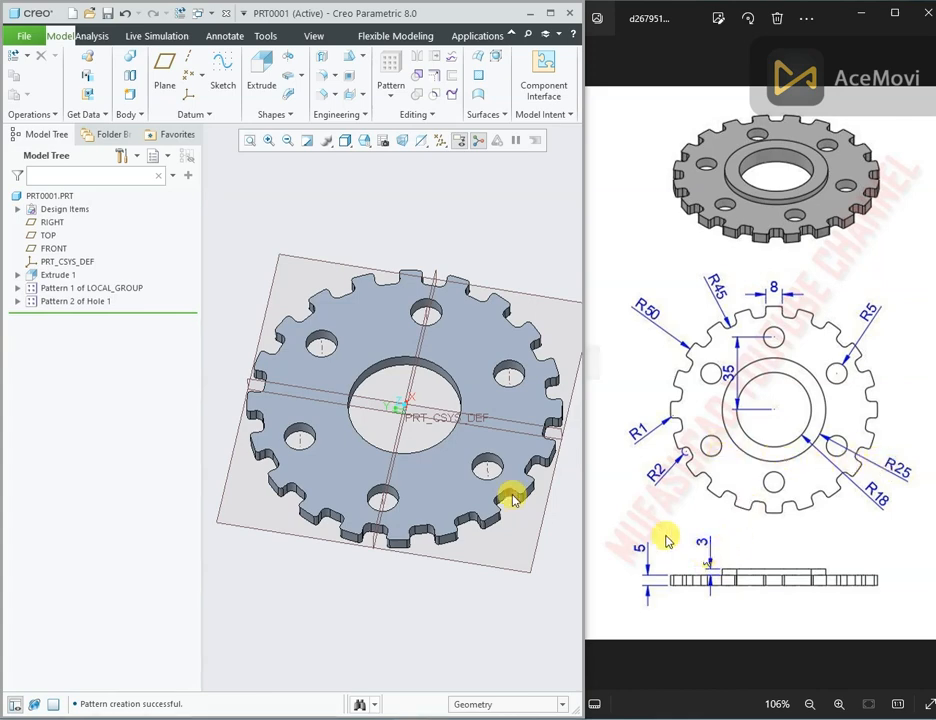
Step: Start an Extrude on the ring's flat face and sketch a circle about 47 in diameter, centred on the origin
left_click(382, 357)
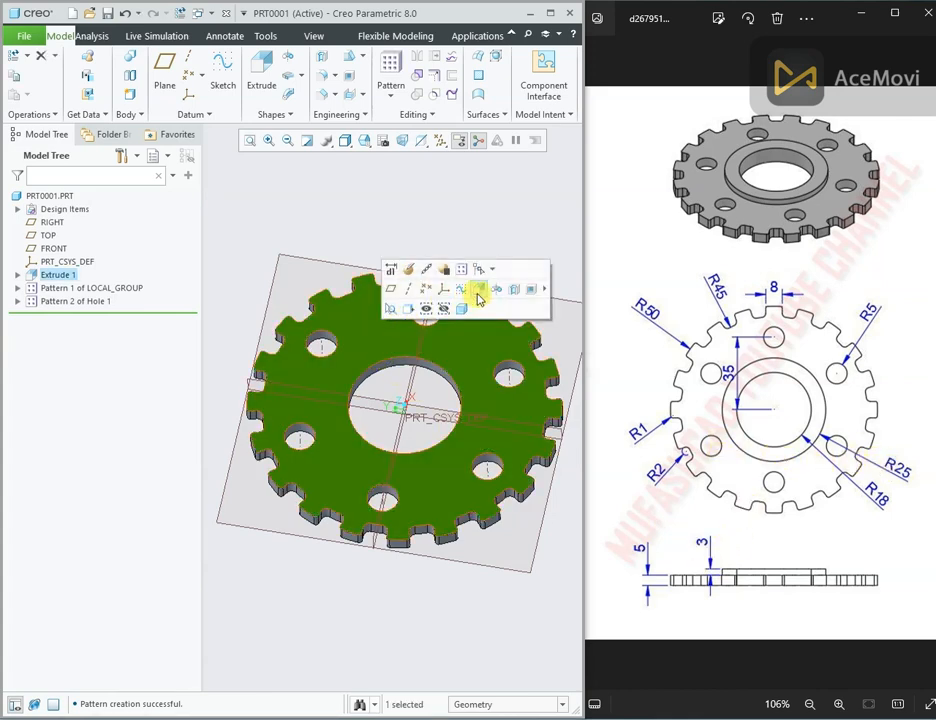
left_click(478, 294)
left_click(401, 145)
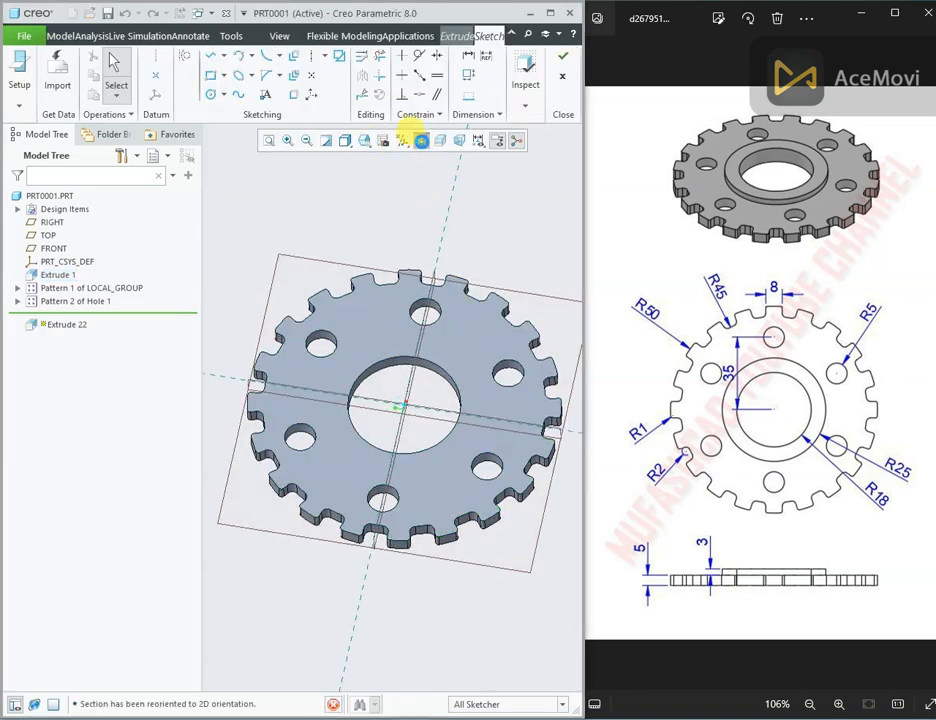
left_click(211, 94)
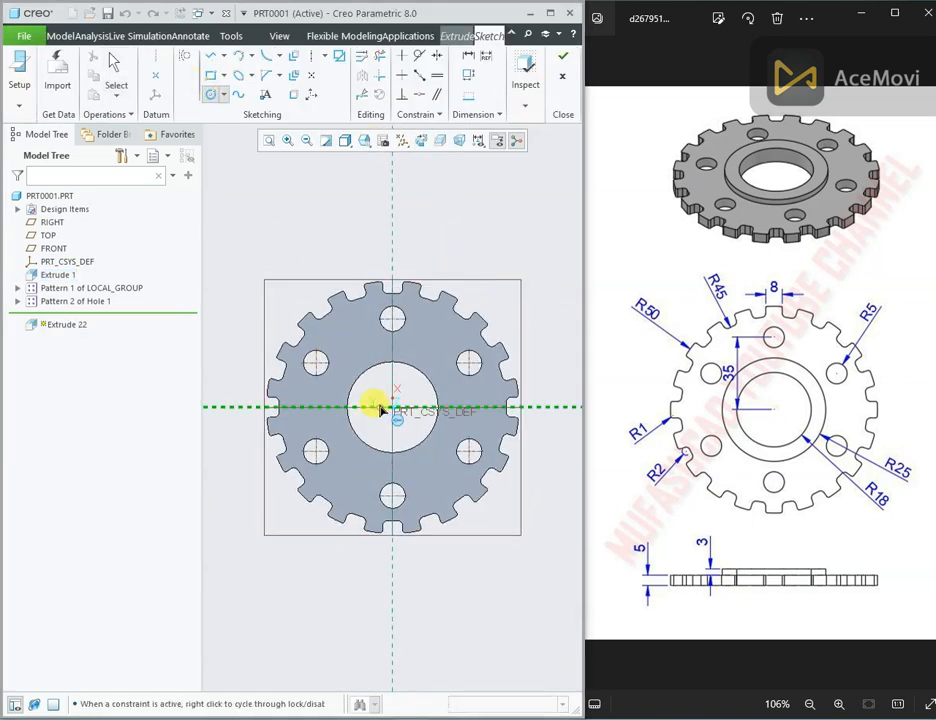
left_click(415, 350)
middle_click(360, 315)
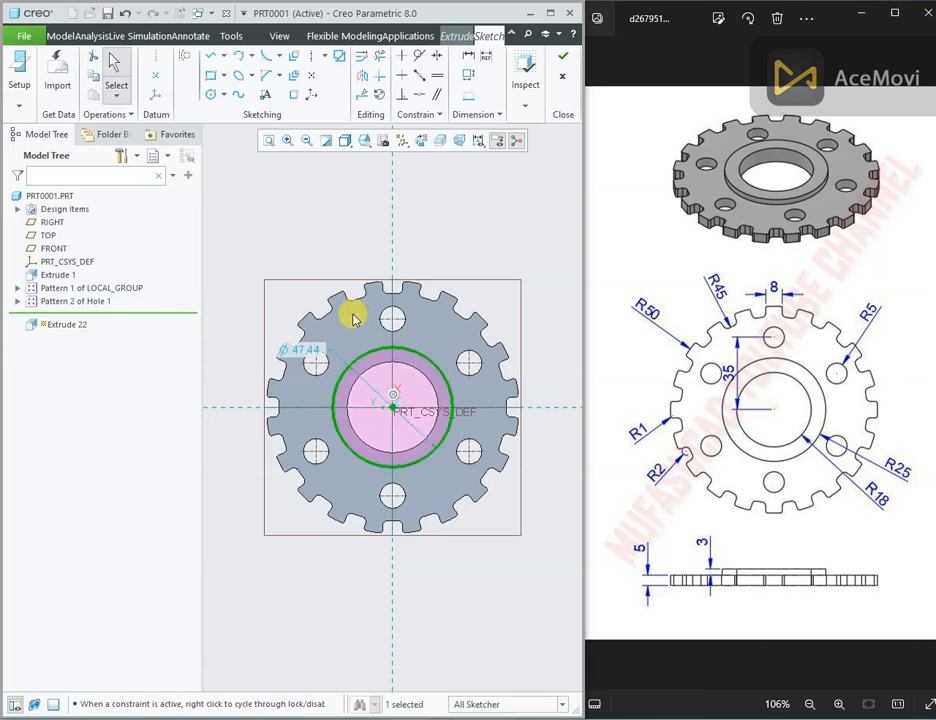
Step: Convert the circle's diameter dimension to a radius, set it to 25, and finish the sketch
left_click(314, 352)
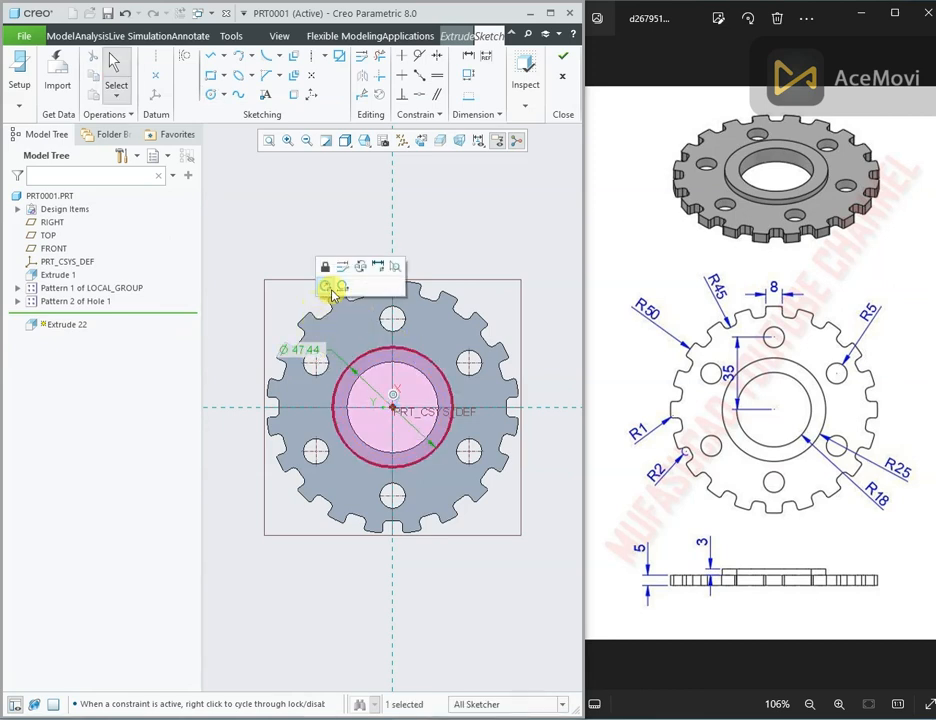
left_click(331, 293)
type("25")
key("Return")
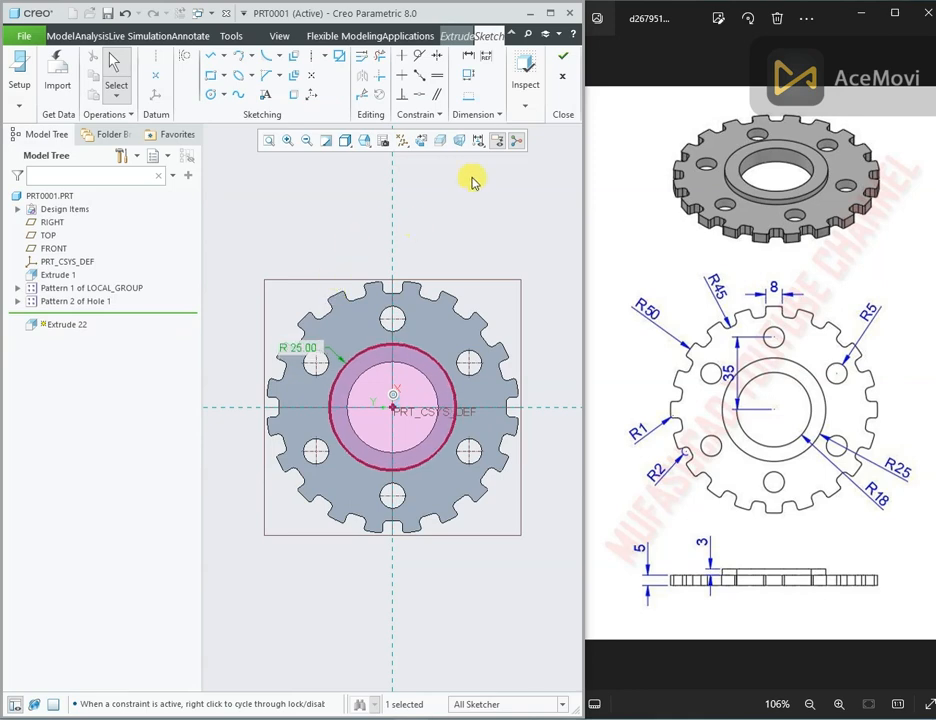
left_click(563, 57)
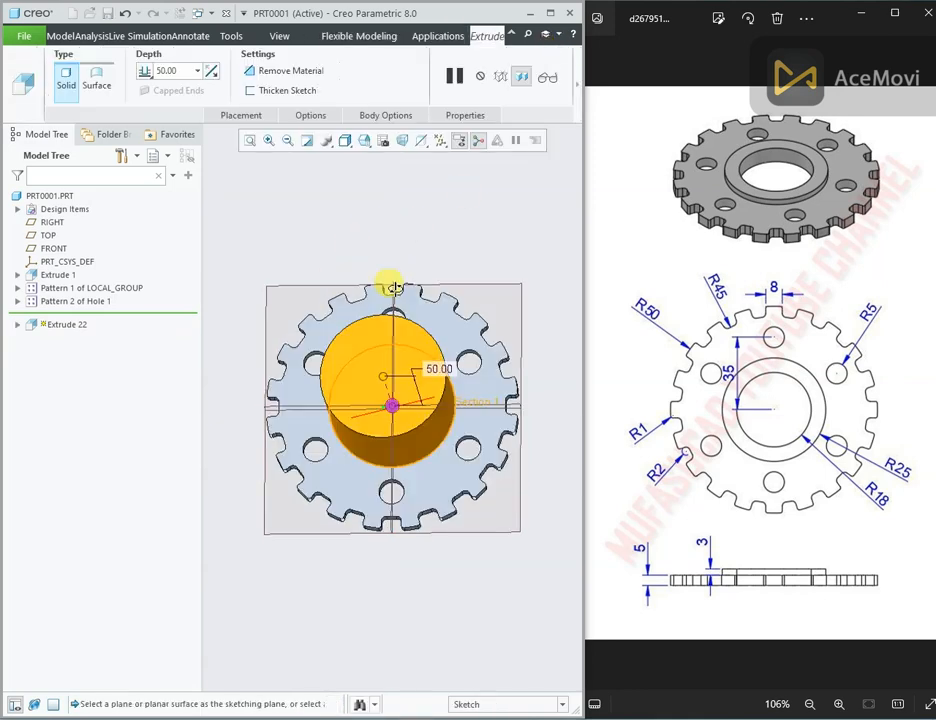
Step: Reopen the extrude's section, project the central bore's circular edge into it as the inner boundary, and finish the sketch
middle_click_drag(395, 288, 405, 245)
key("ctrl+d")
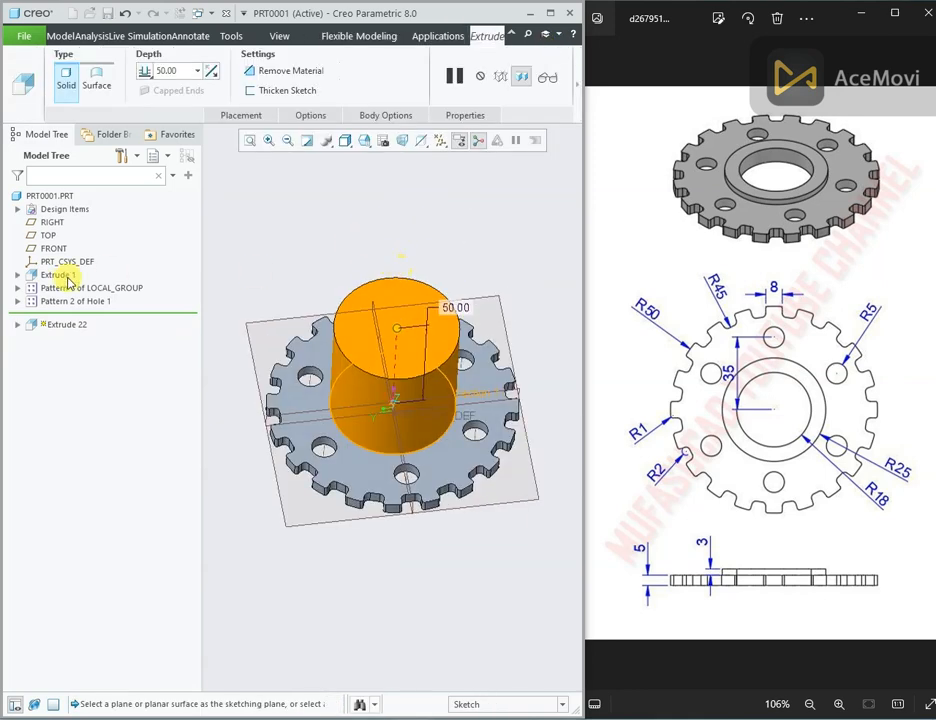
left_click(240, 117)
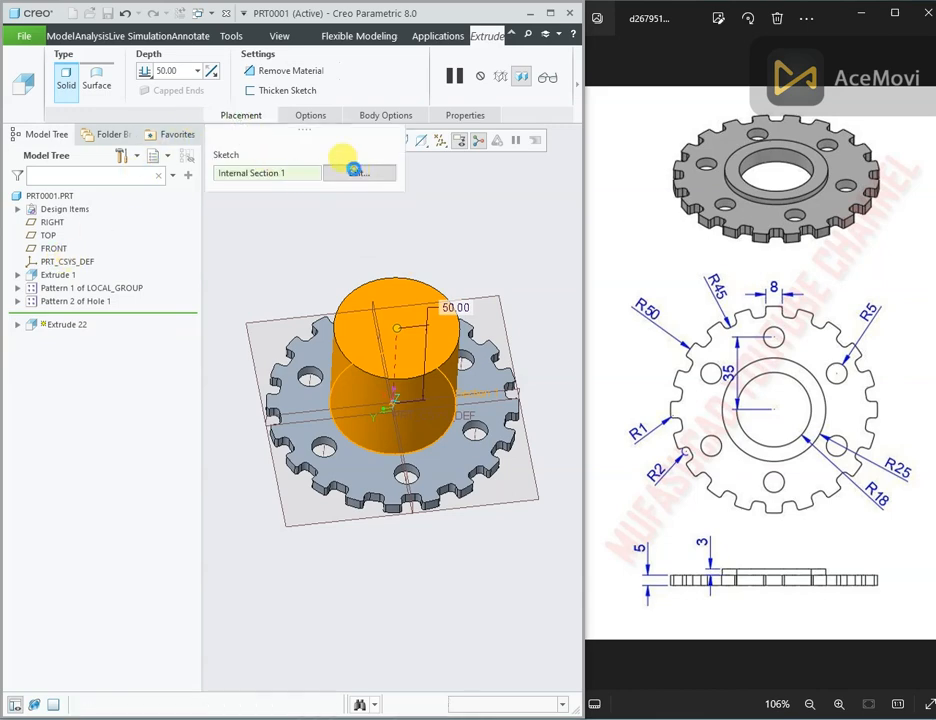
left_click(357, 172)
left_click(402, 142)
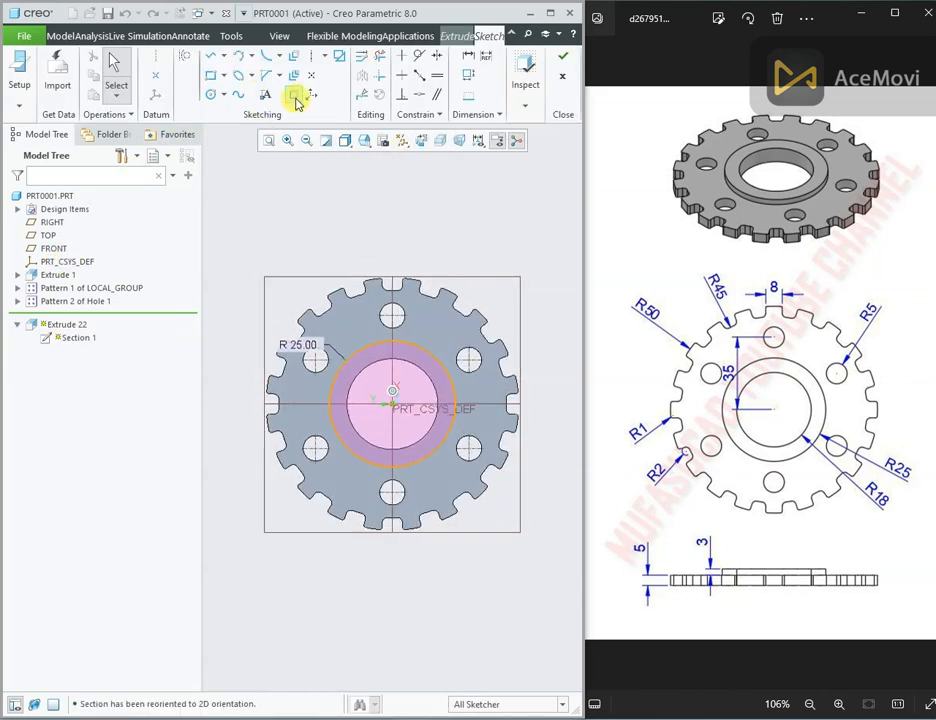
left_click(296, 95)
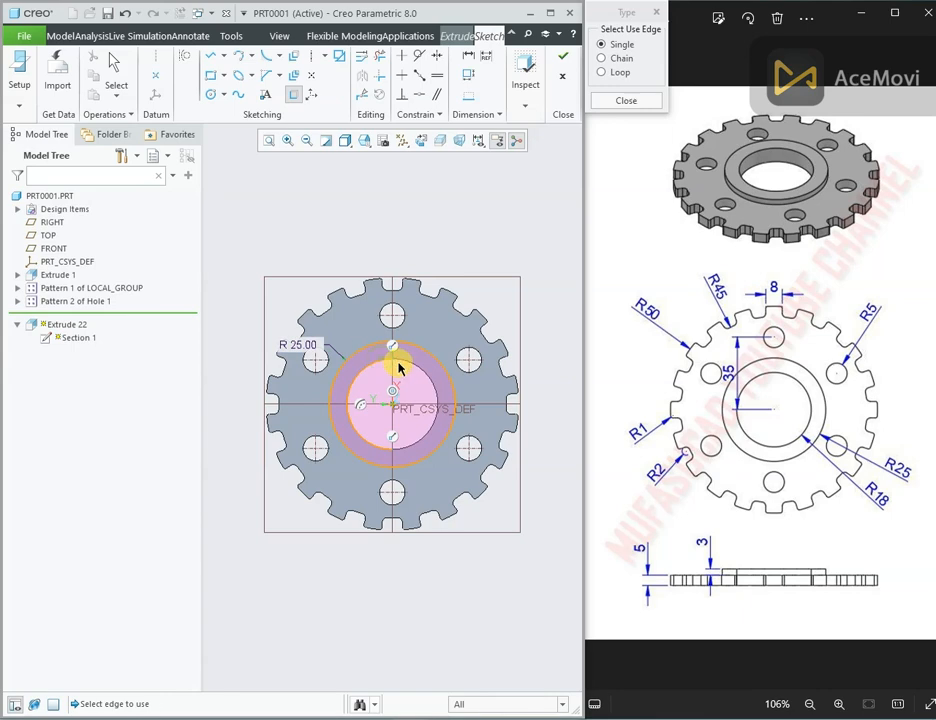
left_click(408, 356)
middle_click(454, 263)
scroll(454, 262, "up", 1)
middle_click_drag(454, 262, 462, 201)
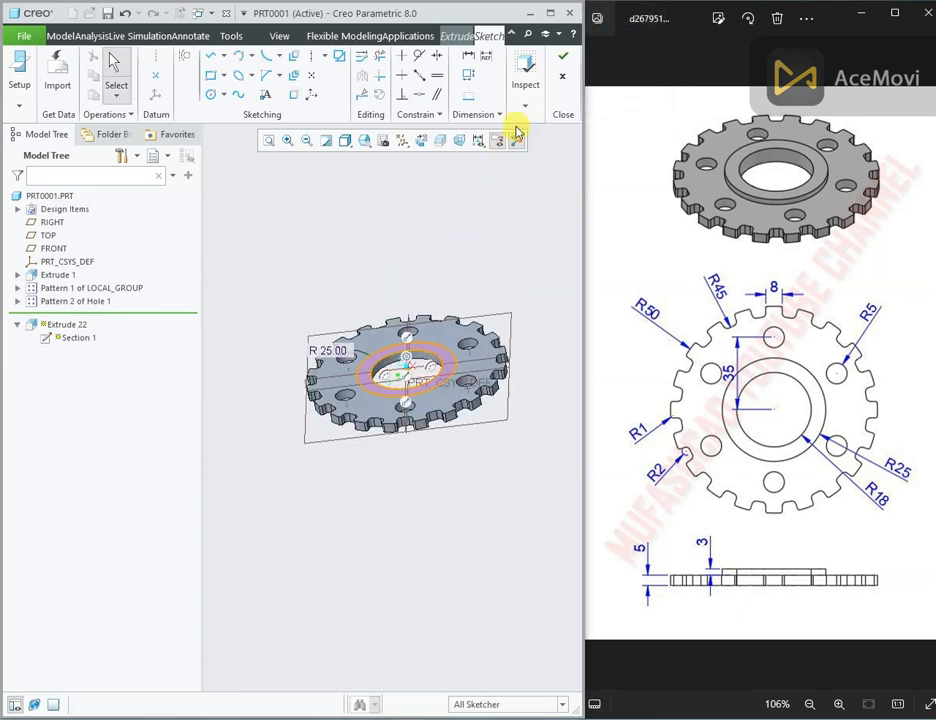
left_click(564, 61)
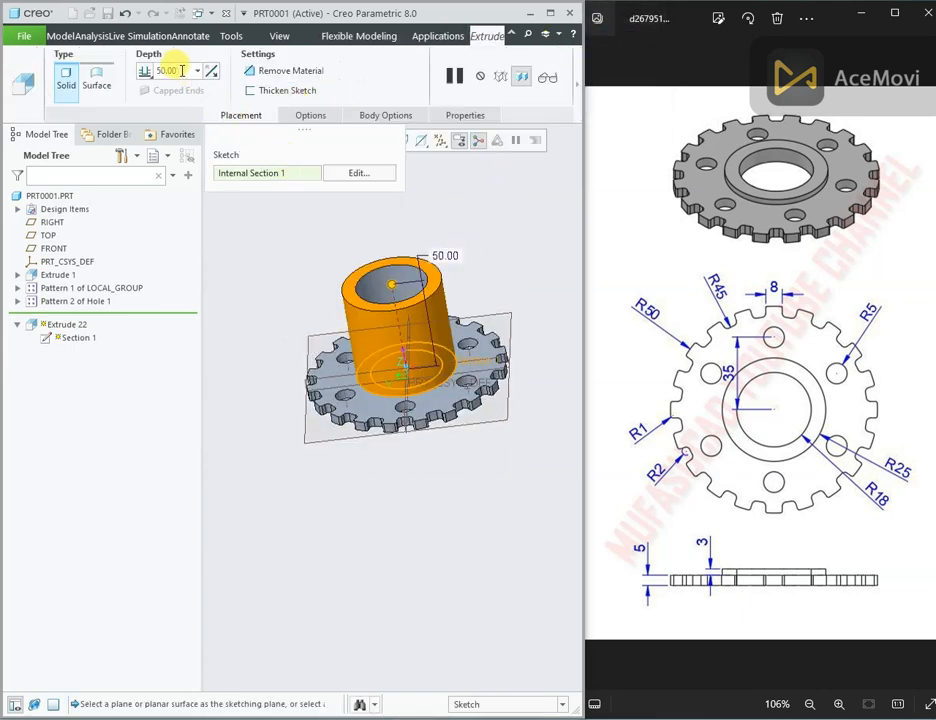
Step: Set the hub's extrusion depth to 3 and complete the extrude
type("3")
key("Return")
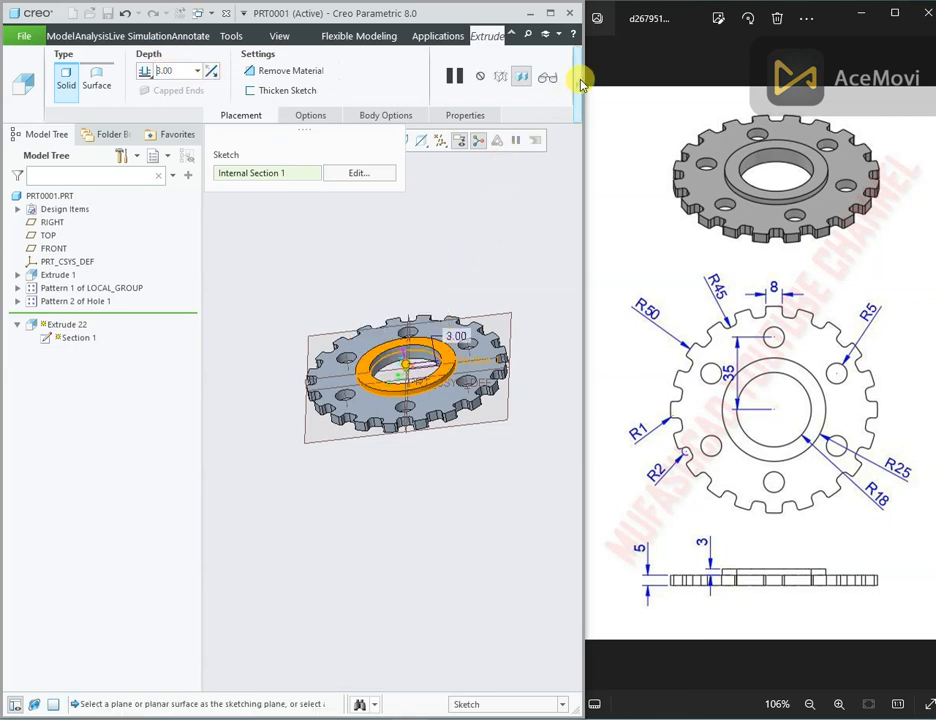
left_click(580, 85)
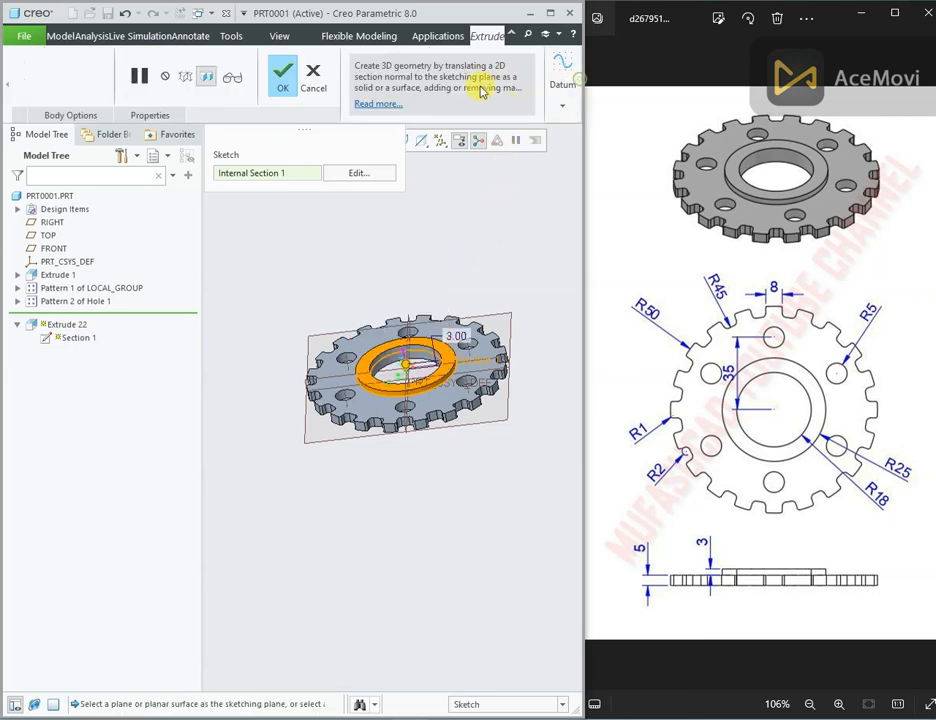
left_click(290, 80)
scroll(378, 243, "down", 3)
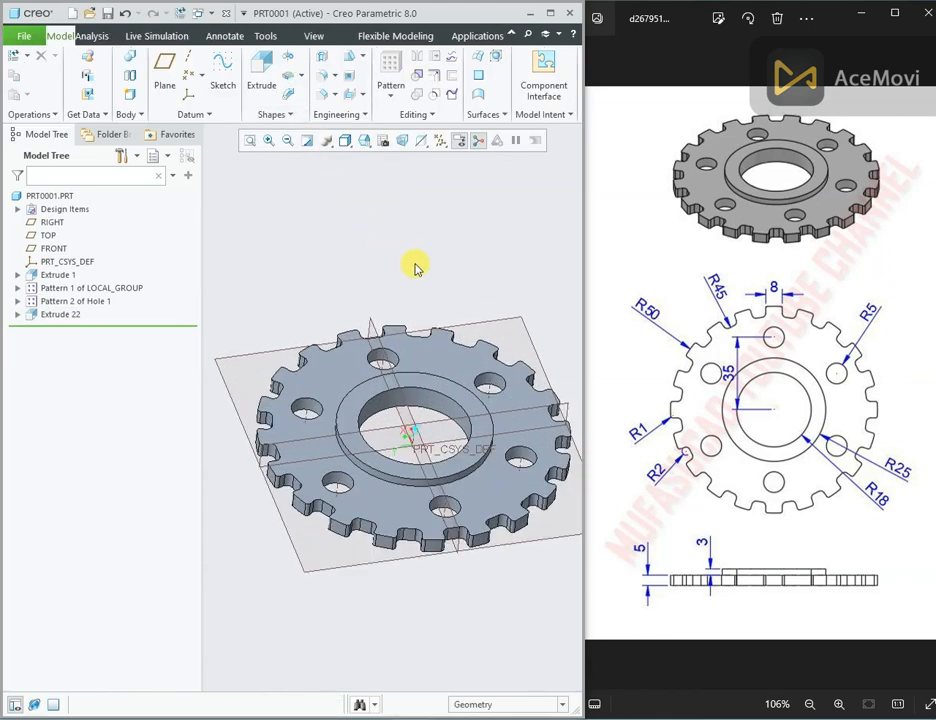
middle_click_drag(393, 328, 356, 362)
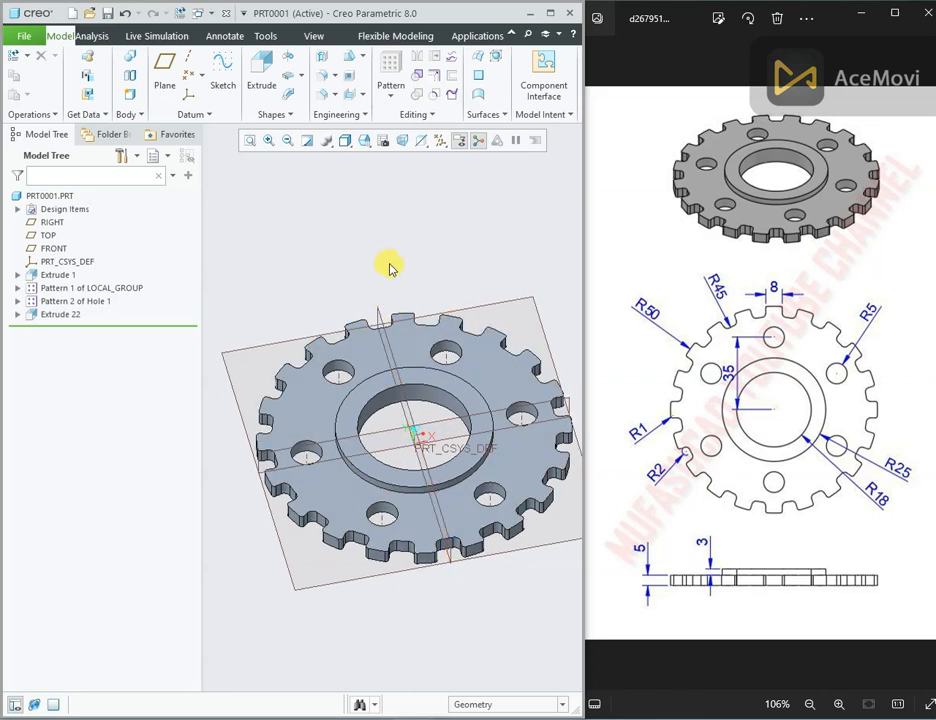
mouse_move(389, 265)
middle_mouse_down()
mouse_move(389, 357)
mouse_move(403, 268)
middle_mouse_up()
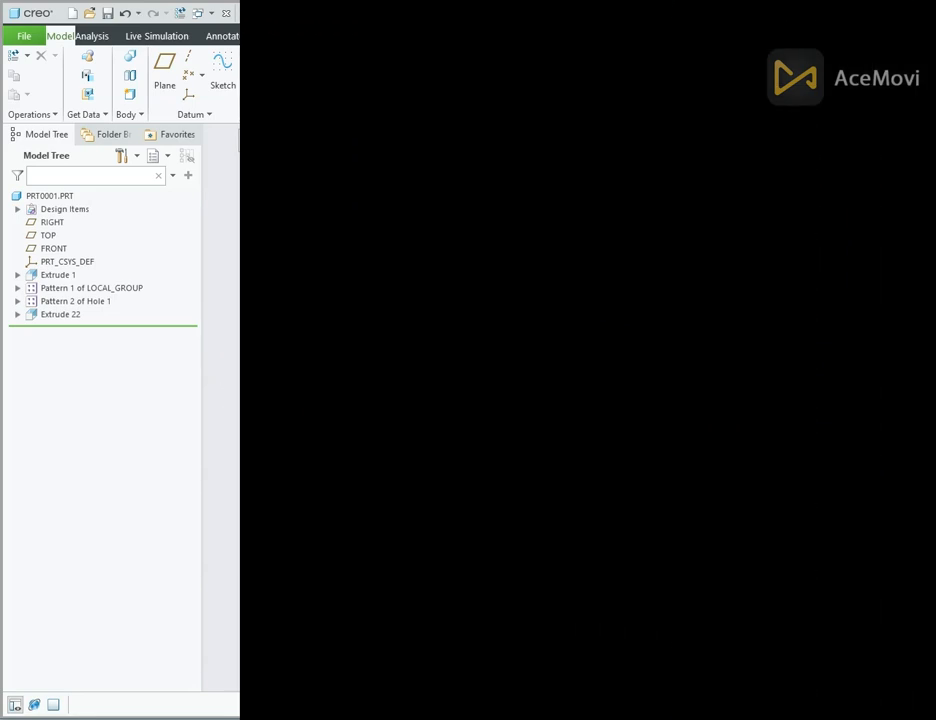